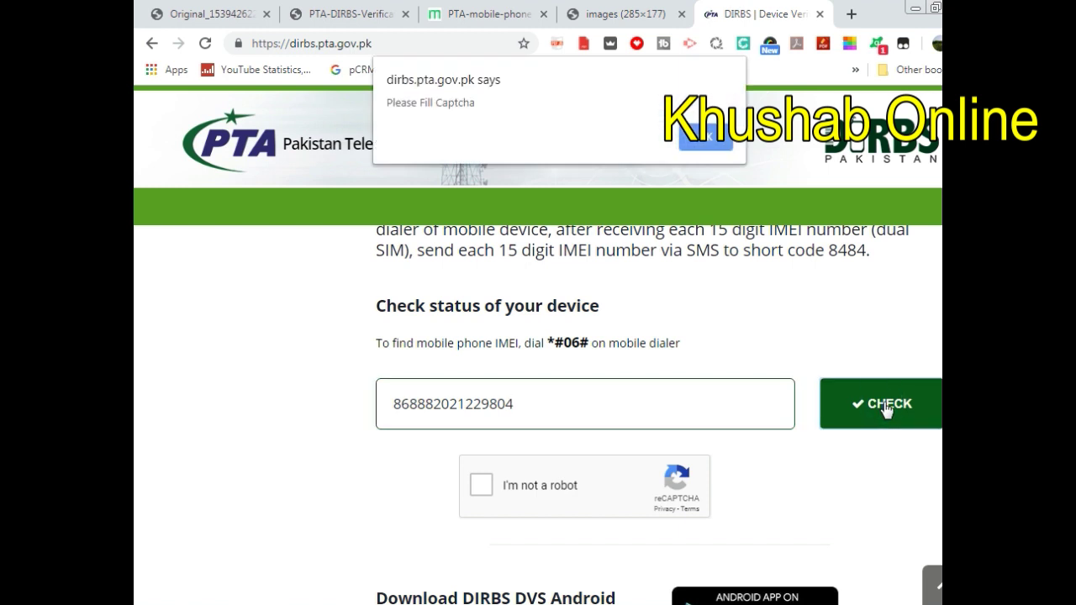
- Dismiss the captcha alert and tick the 'I'm not a robot' reCAPTCHA for the IMEI check
{"action": "left_click", "coordinate": [703, 136]}
{"action": "left_click", "coordinate": [484, 486]}
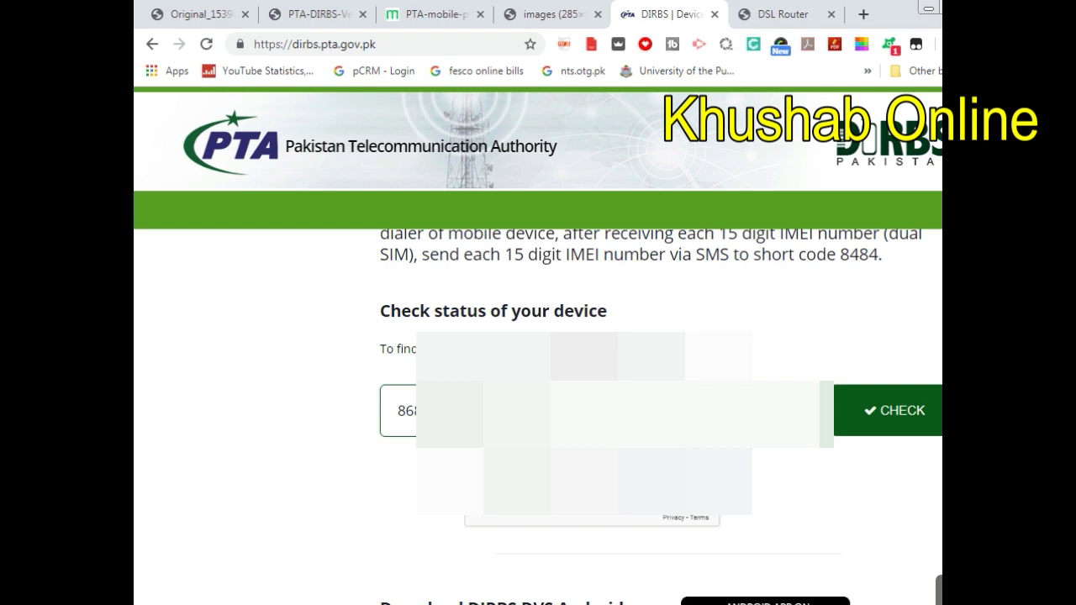
{"action": "scroll", "coordinate": [538, 412], "scroll_direction": "up", "scroll_amount": 1}
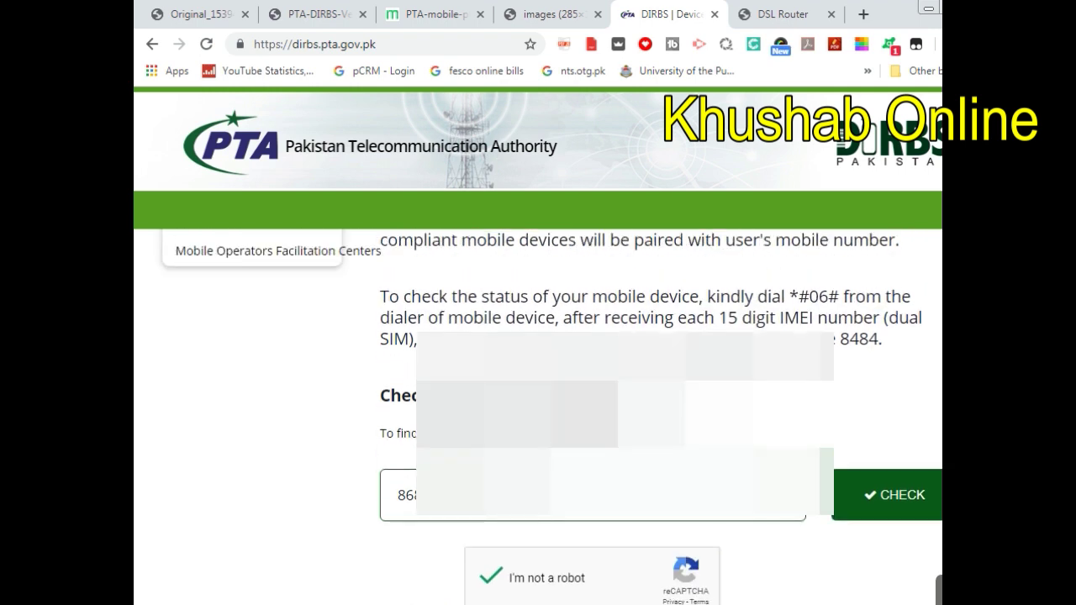
{"action": "scroll", "coordinate": [538, 412], "scroll_direction": "down", "scroll_amount": 1}
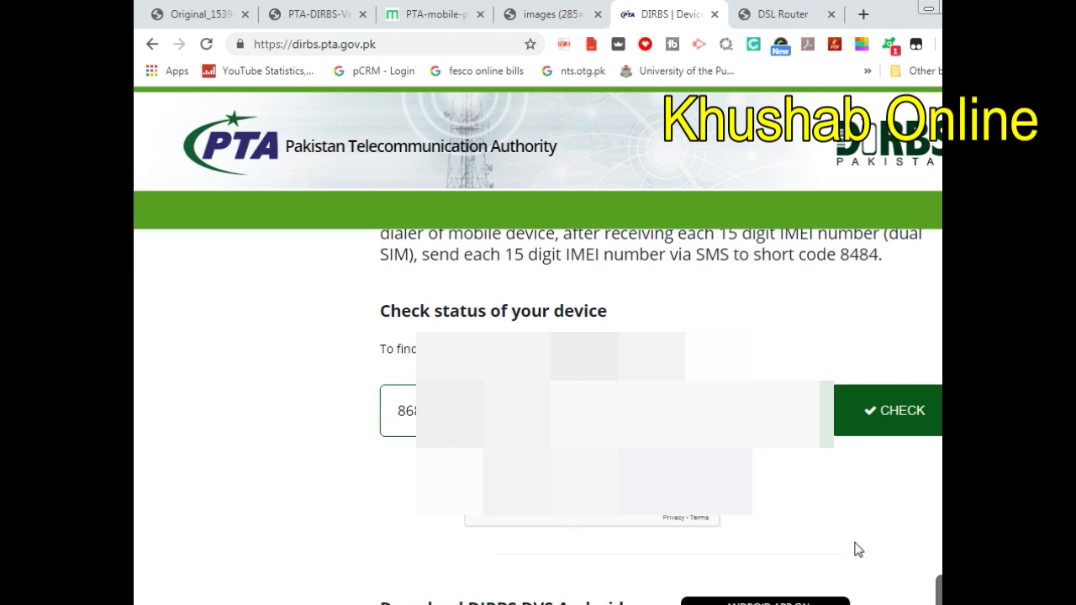
- Run the IMEI status check and review the PTA Approved/Registered result
{"action": "left_click", "coordinate": [895, 420]}
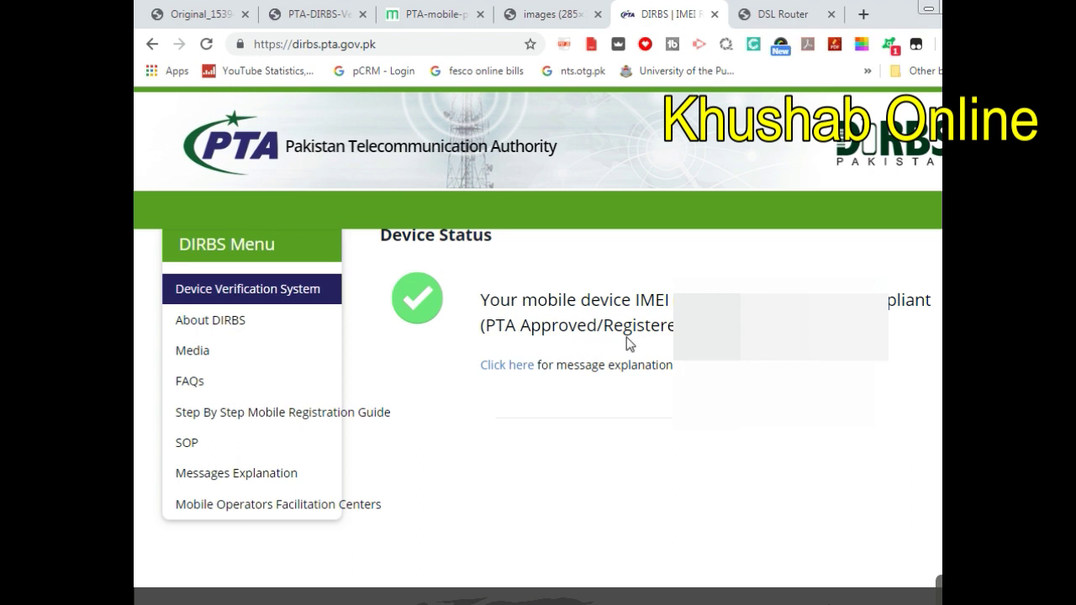
{"action": "scroll", "coordinate": [737, 502], "scroll_direction": "up", "scroll_amount": 2}
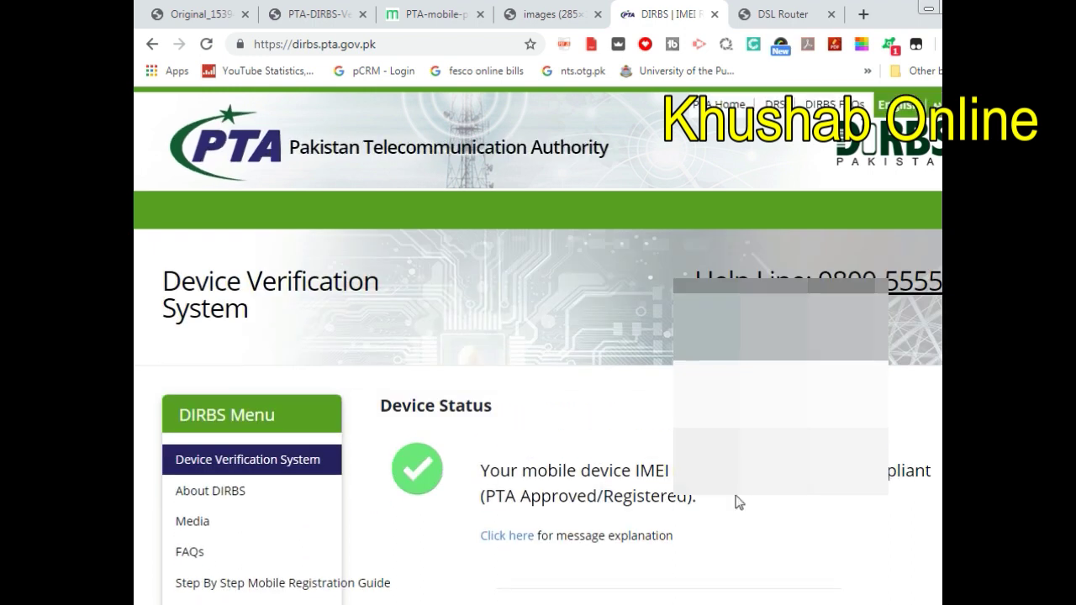
{"action": "scroll", "coordinate": [737, 502], "scroll_direction": "down", "scroll_amount": 1}
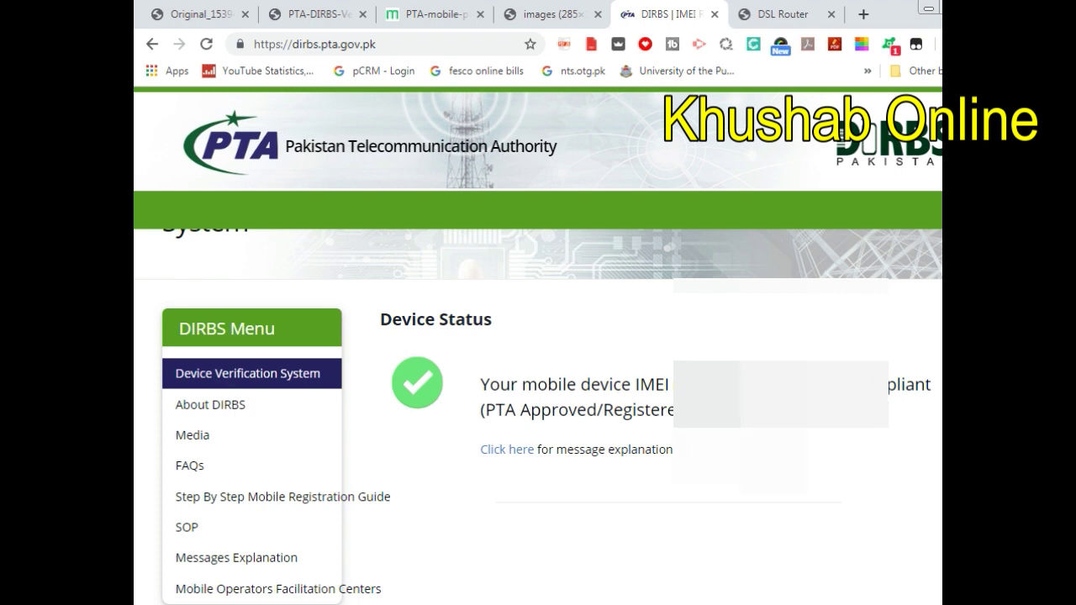
{"action": "scroll", "coordinate": [539, 378], "scroll_direction": "down", "scroll_amount": 1}
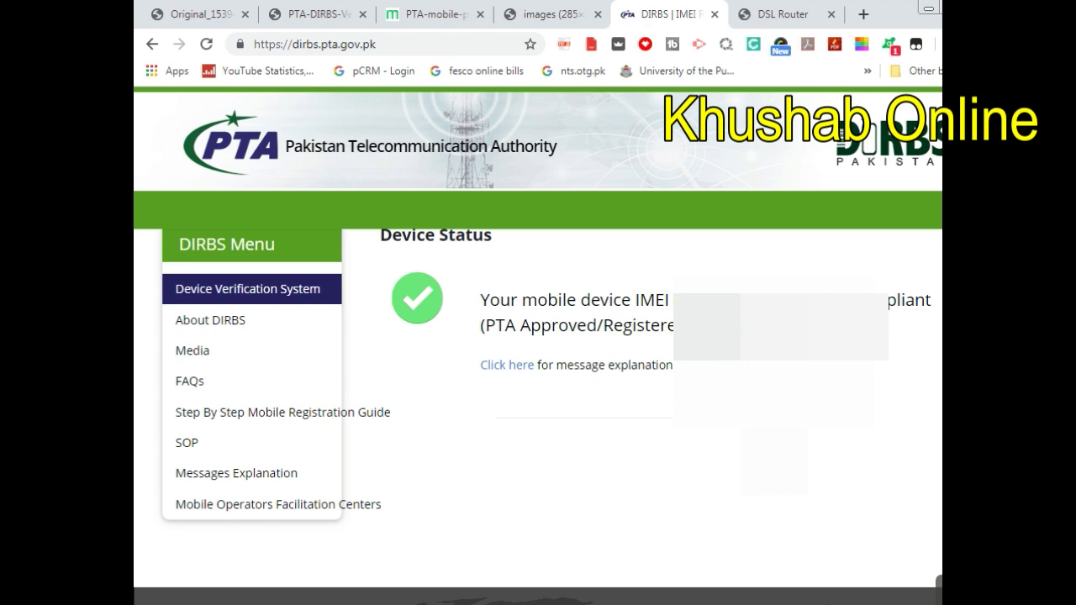
{"action": "scroll", "coordinate": [539, 378], "scroll_direction": "up", "scroll_amount": 1}
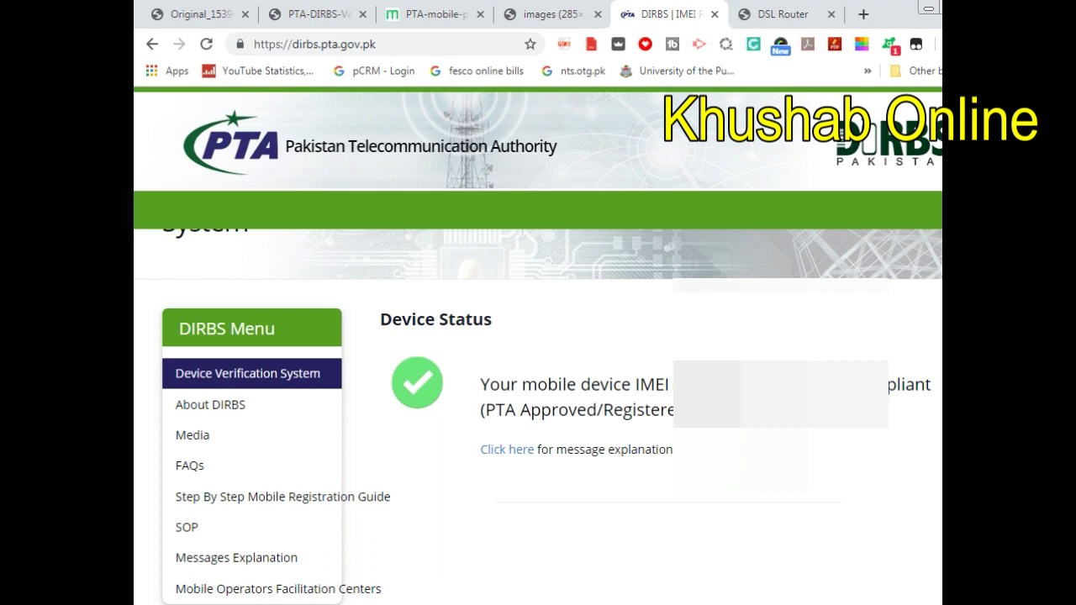
{"action": "scroll", "coordinate": [516, 403], "scroll_direction": "down", "scroll_amount": 5}
- Go from the PTA home page through Online Mobile Registration to the DRS Sign up form
{"action": "left_click", "coordinate": [516, 404]}
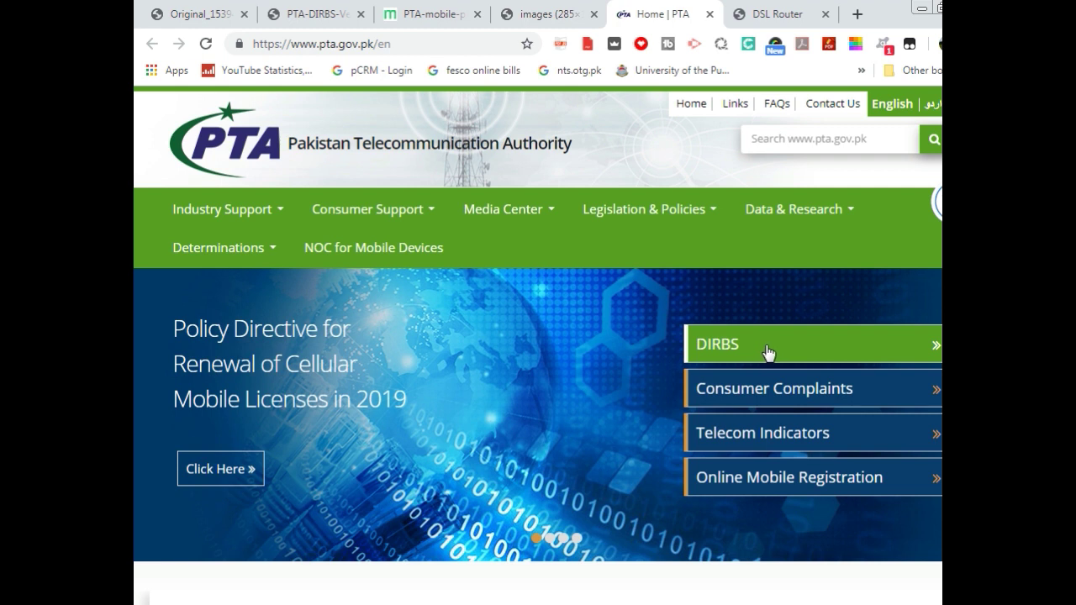
{"action": "left_click", "coordinate": [767, 475]}
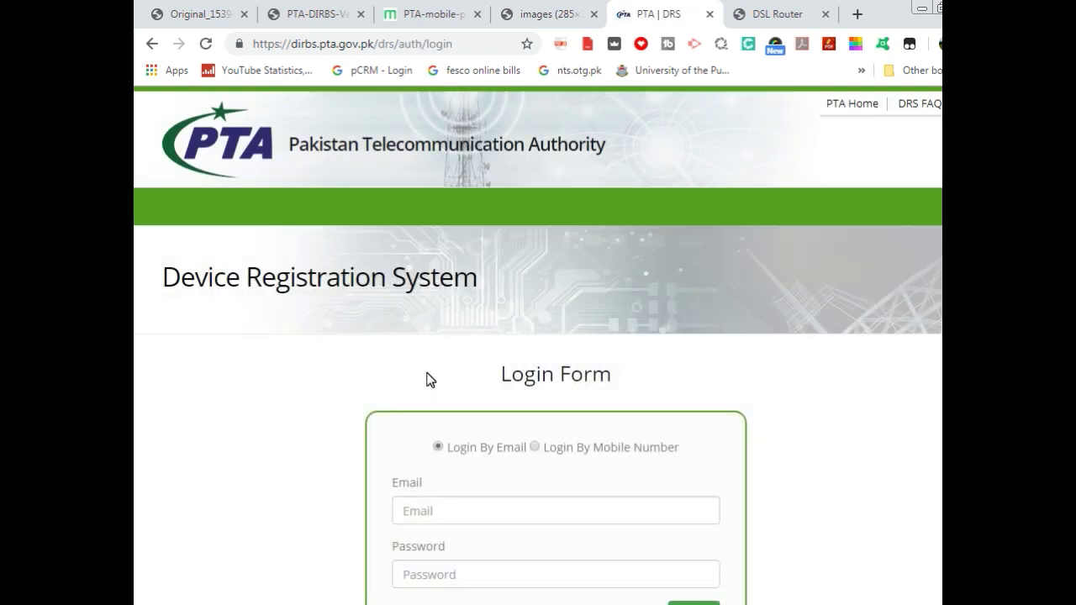
{"action": "scroll", "coordinate": [892, 445], "scroll_direction": "down", "scroll_amount": 1}
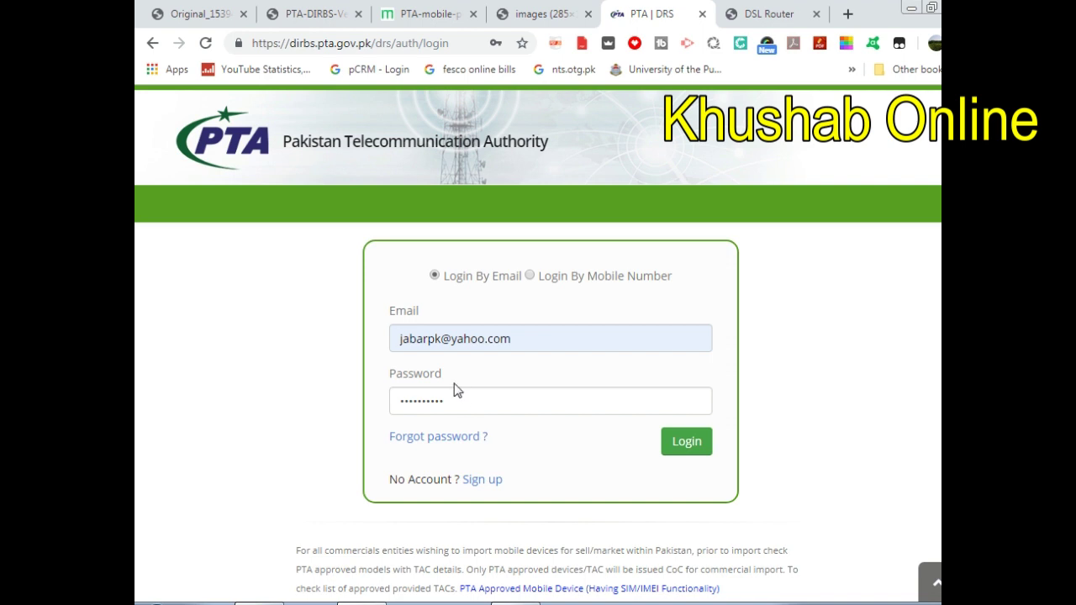
{"action": "left_click", "coordinate": [481, 485]}
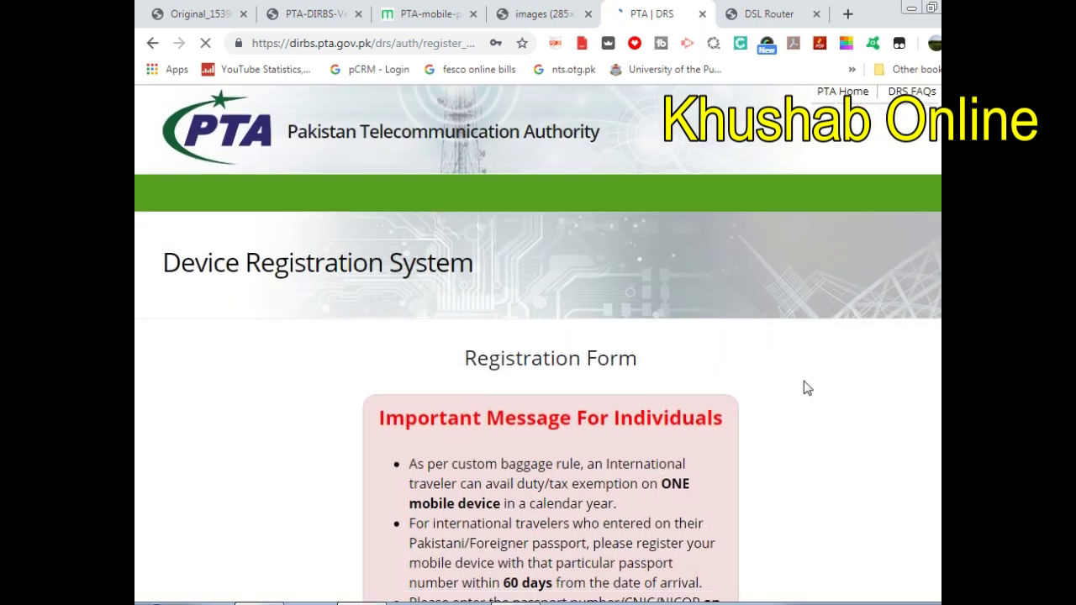
- Scroll past the Important Message for Individuals to the Purpose and User Type fields
{"action": "scroll", "coordinate": [491, 345], "scroll_direction": "down", "scroll_amount": 2}
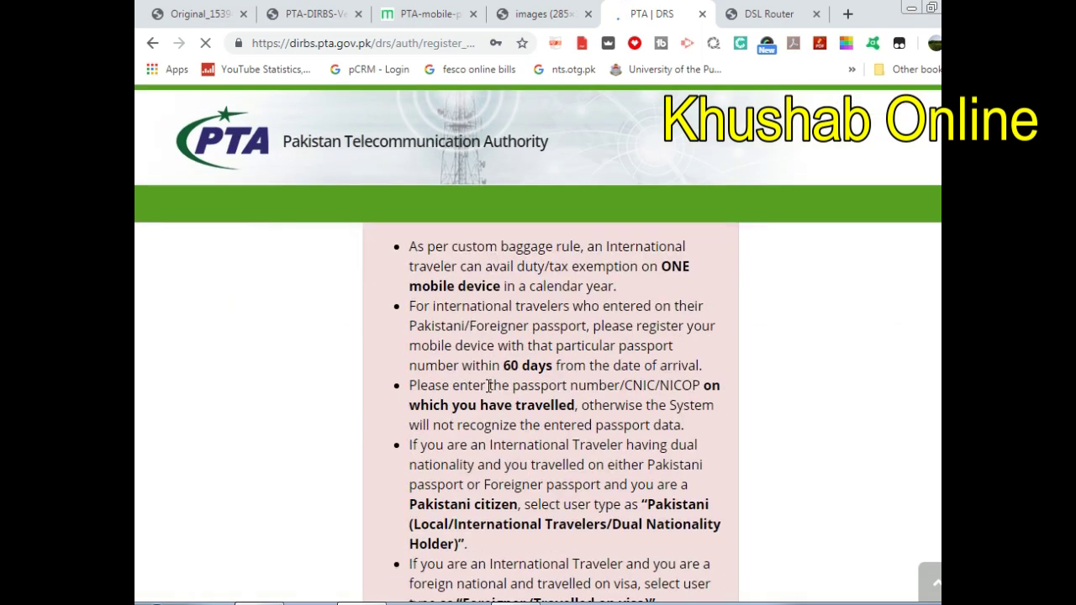
{"action": "scroll", "coordinate": [492, 343], "scroll_direction": "up", "scroll_amount": 2}
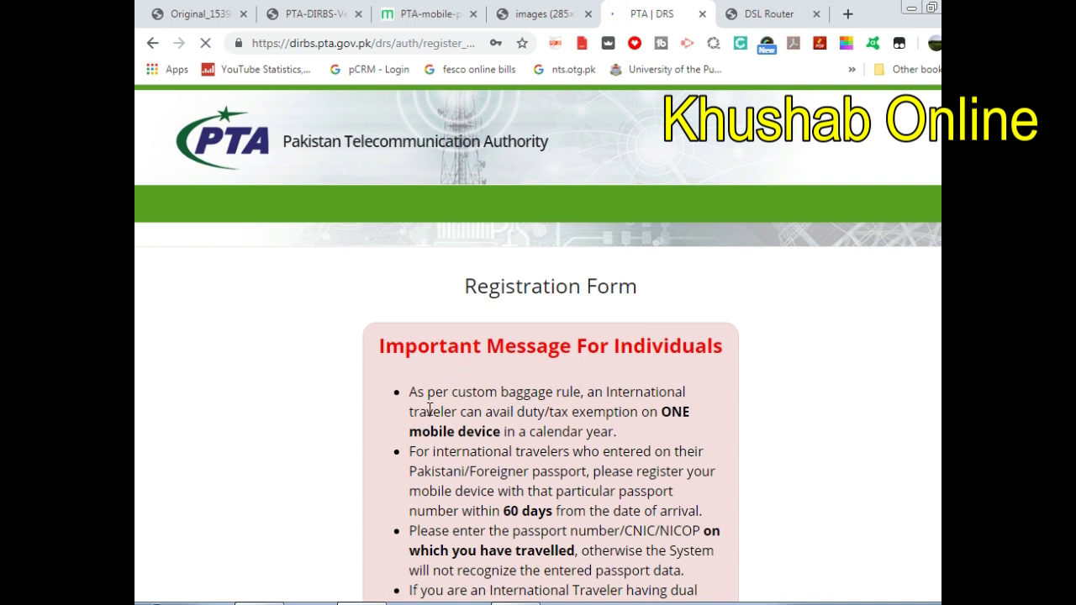
{"action": "scroll", "coordinate": [635, 444], "scroll_direction": "down", "scroll_amount": 2}
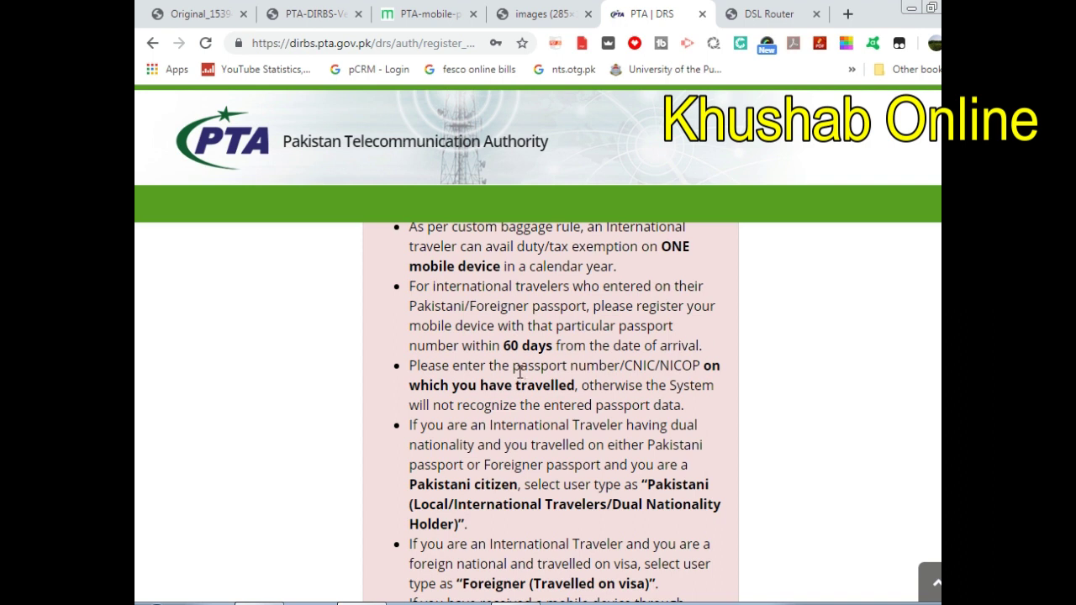
{"action": "scroll", "coordinate": [572, 378], "scroll_direction": "down", "scroll_amount": 2}
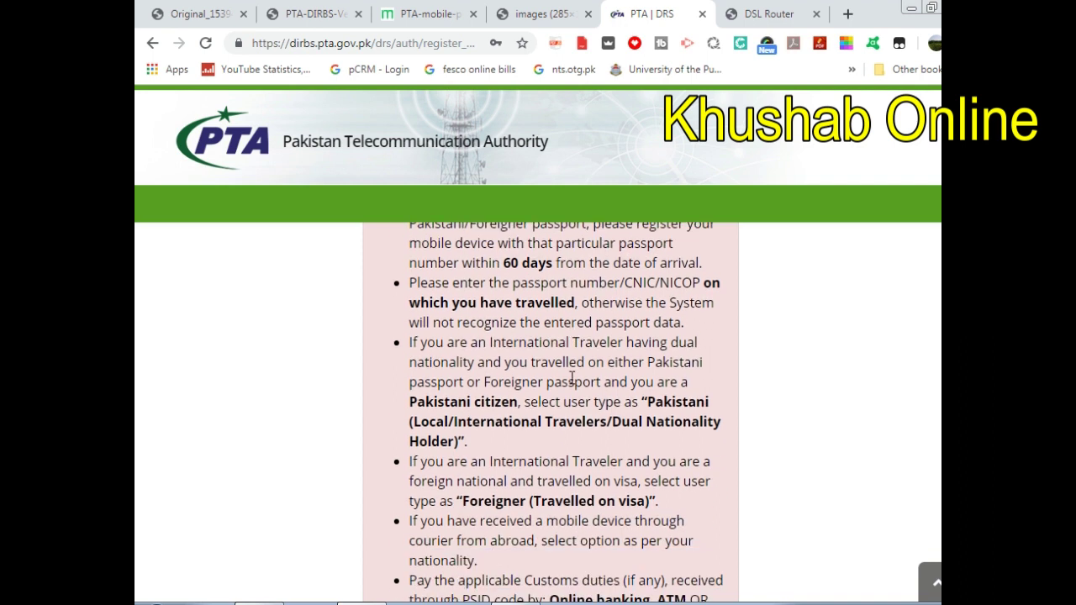
{"action": "scroll", "coordinate": [524, 379], "scroll_direction": "down", "scroll_amount": 4}
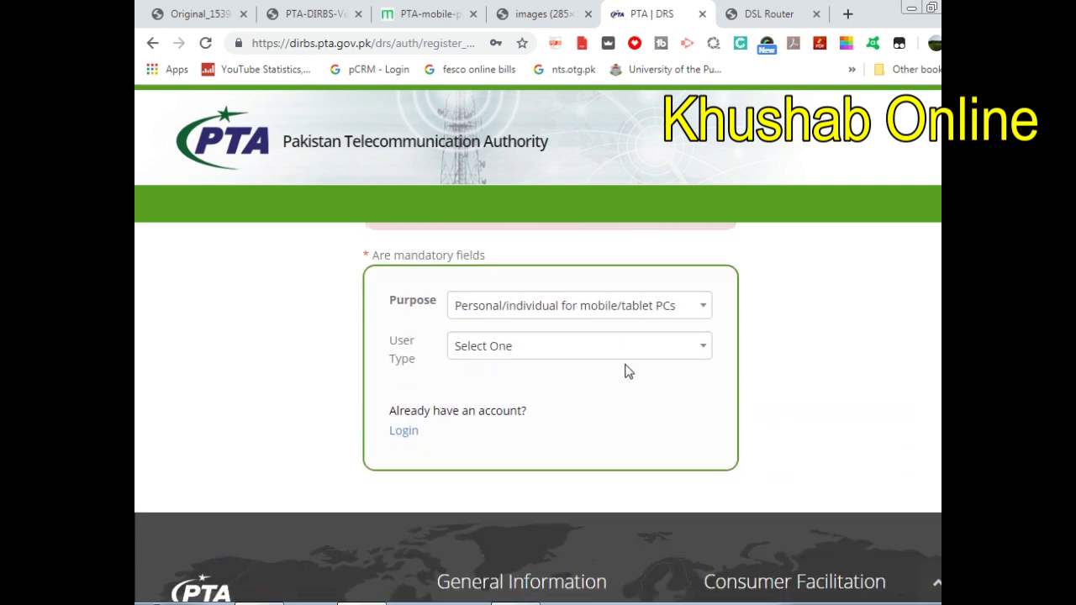
{"action": "scroll", "coordinate": [565, 371], "scroll_direction": "up", "scroll_amount": 1}
{"action": "scroll", "coordinate": [565, 371], "scroll_direction": "up", "scroll_amount": 1}
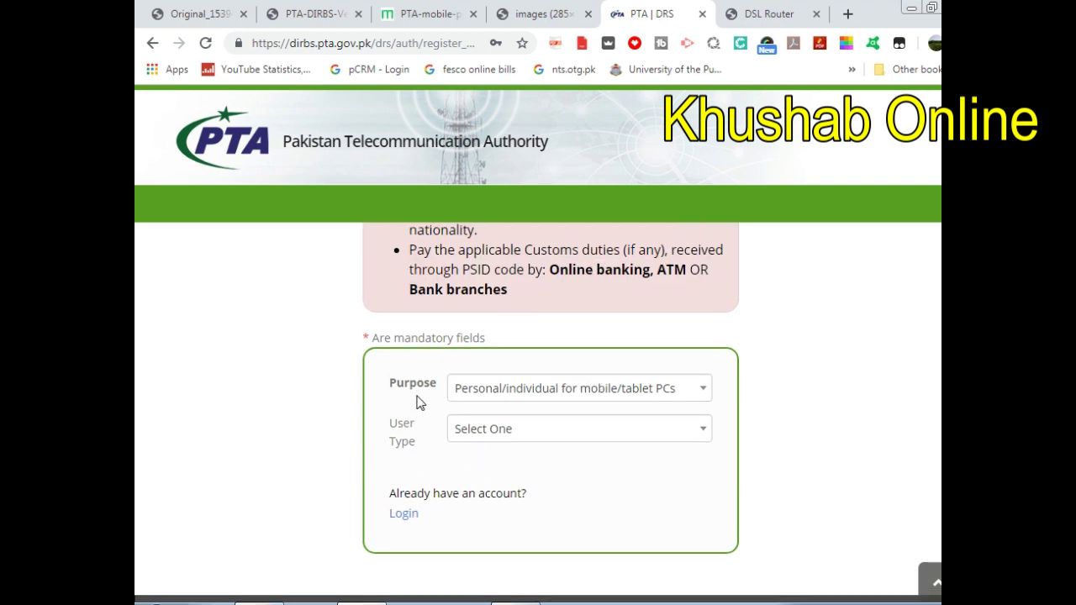
- Keep Purpose as Personal/individual and set User Type to Pakistani (Local / International Traveller / Dual Nationality Holder)
{"action": "left_click", "coordinate": [702, 395]}
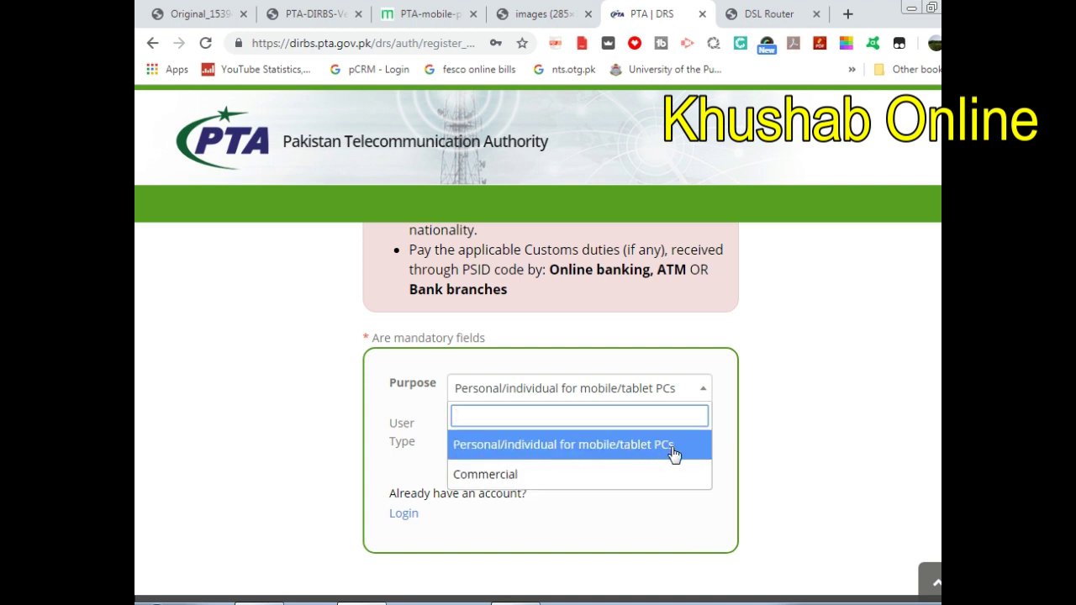
{"action": "left_click", "coordinate": [537, 449]}
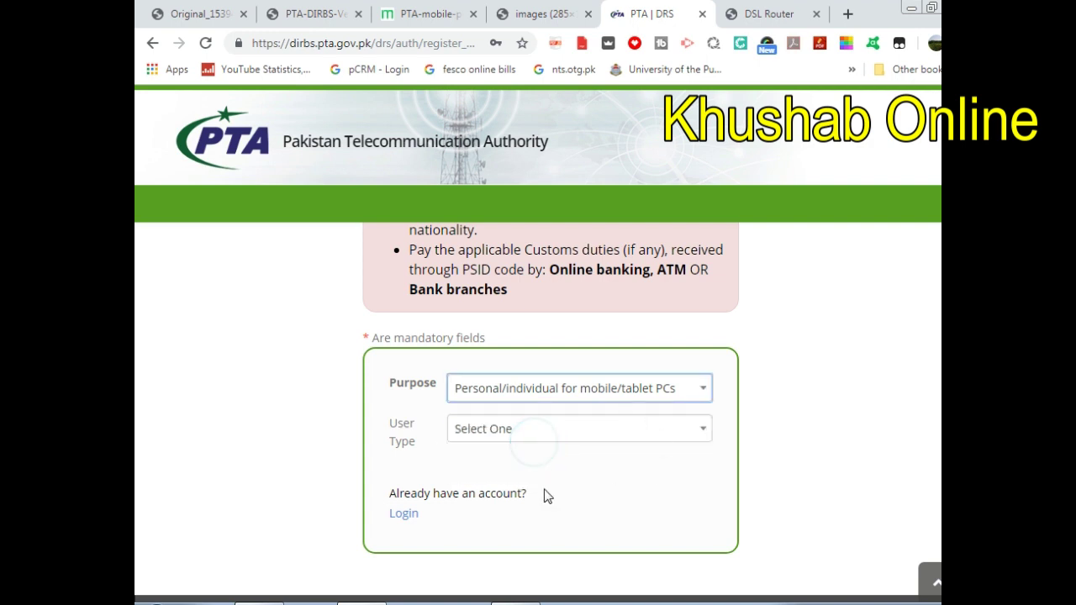
{"action": "left_click", "coordinate": [630, 434]}
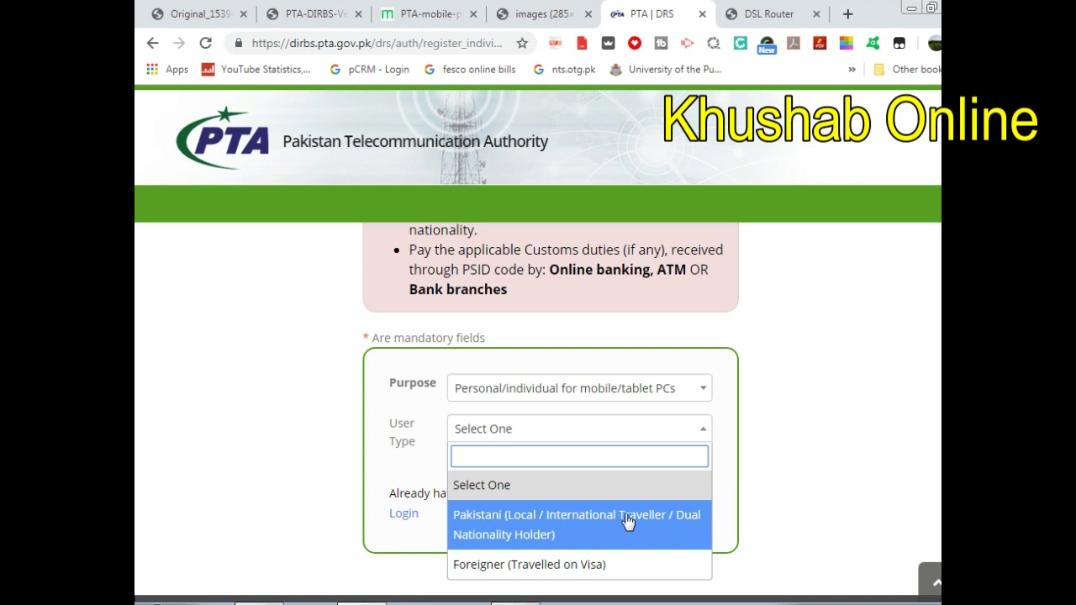
{"action": "left_click", "coordinate": [548, 531]}
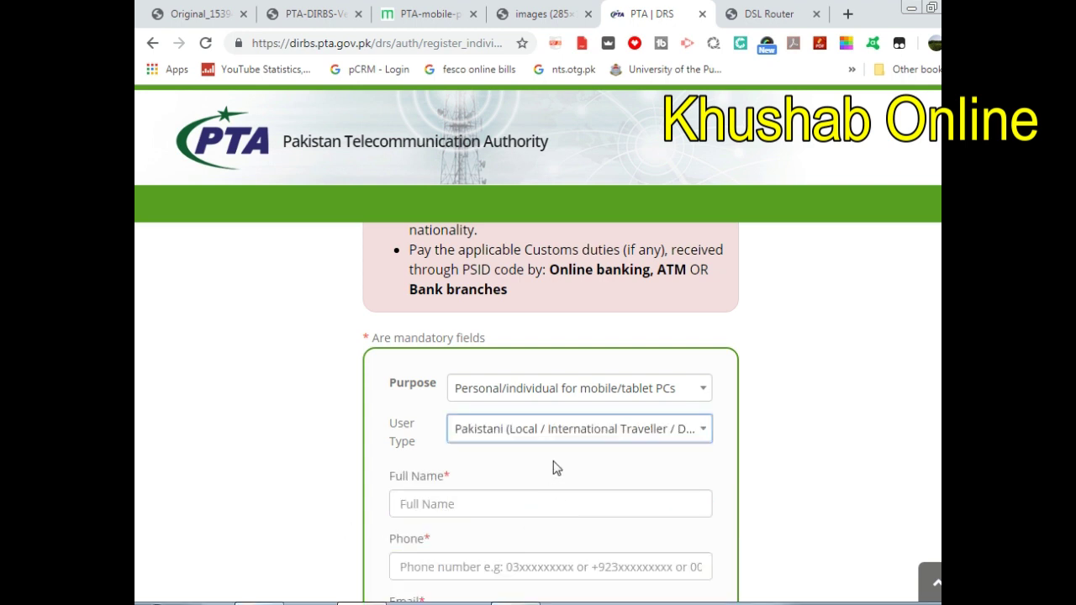
- Autofill the full name, phone, e-mail and postal address from saved entries, and open the city list
{"action": "scroll", "coordinate": [488, 490], "scroll_direction": "down", "scroll_amount": 2}
{"action": "left_click", "coordinate": [457, 338]}
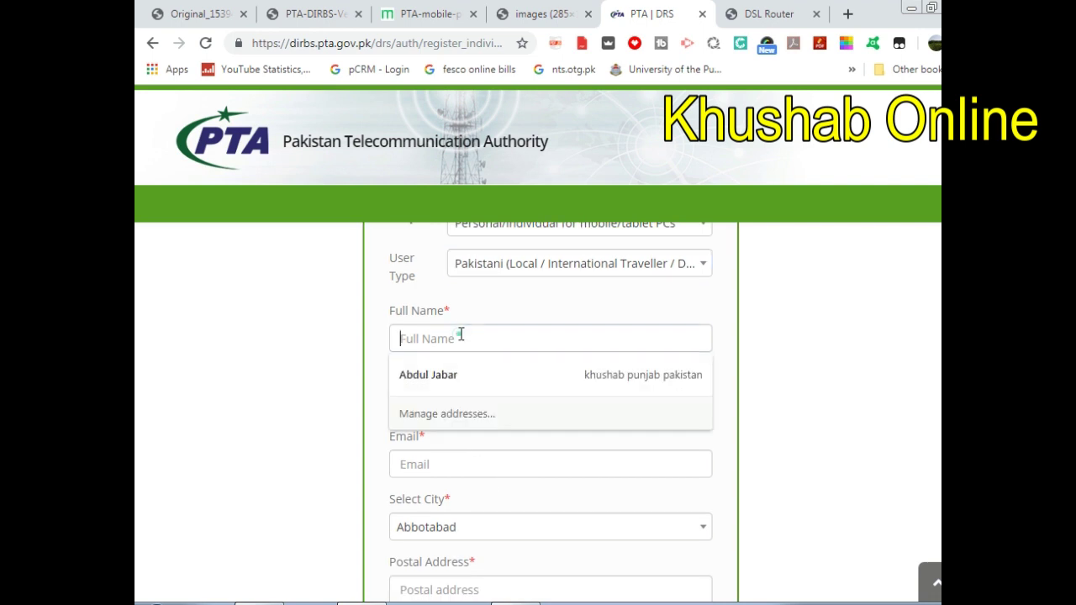
{"action": "left_click", "coordinate": [443, 376]}
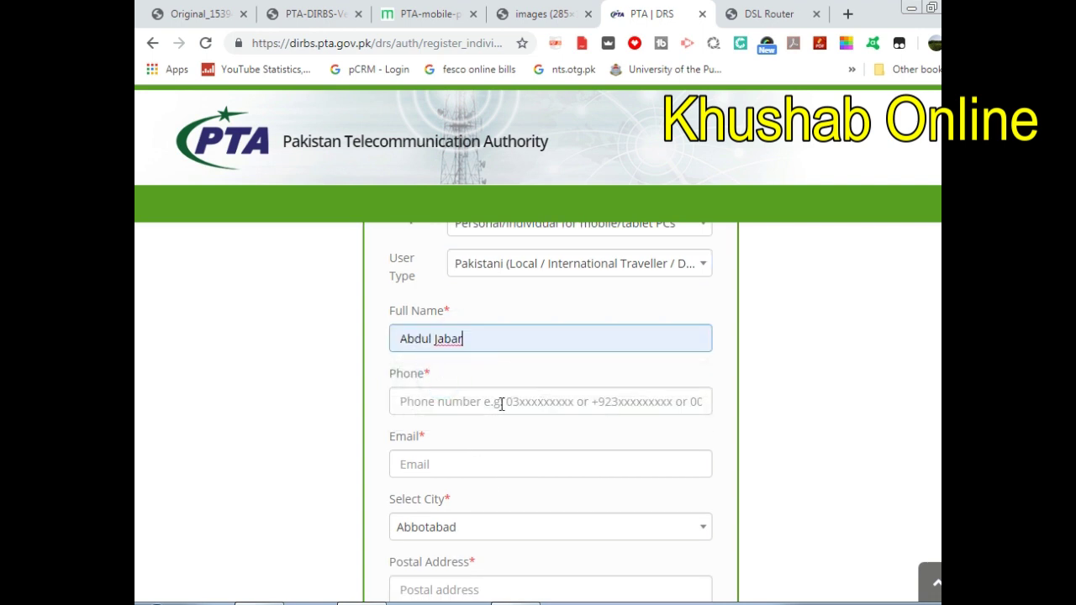
{"action": "left_click", "coordinate": [468, 401]}
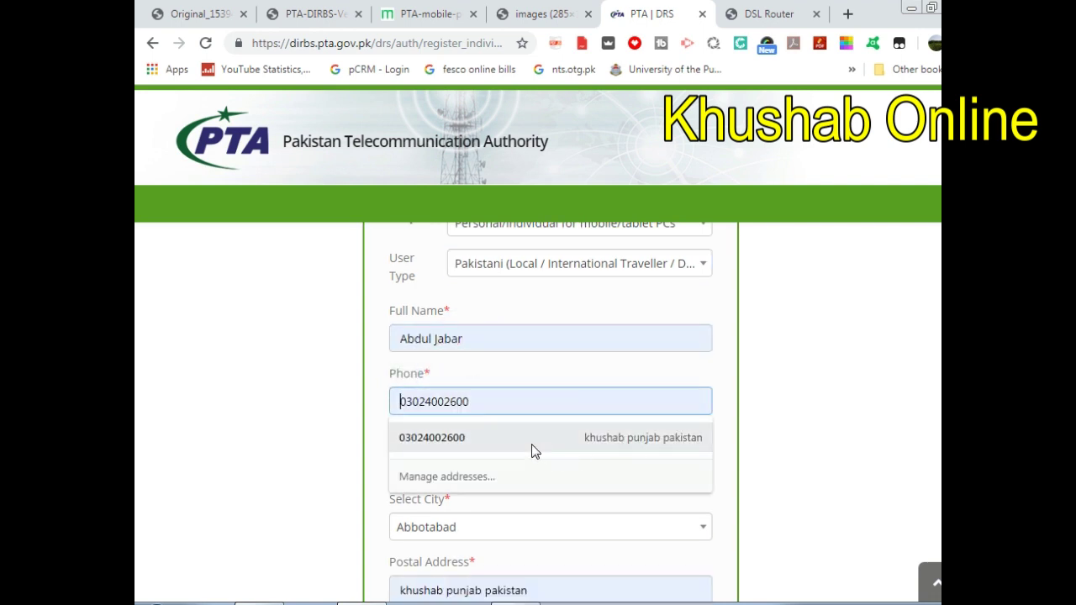
{"action": "left_click", "coordinate": [426, 444]}
{"action": "left_click", "coordinate": [471, 461]}
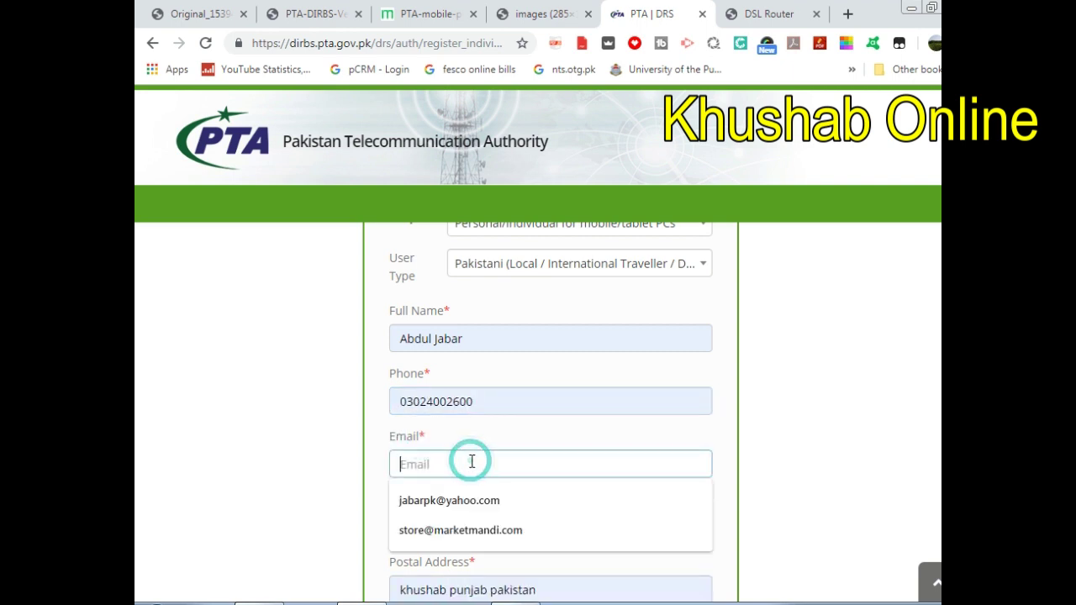
{"action": "left_click", "coordinate": [441, 506]}
{"action": "left_click", "coordinate": [524, 496]}
{"action": "scroll", "coordinate": [555, 503], "scroll_direction": "down", "scroll_amount": 1}
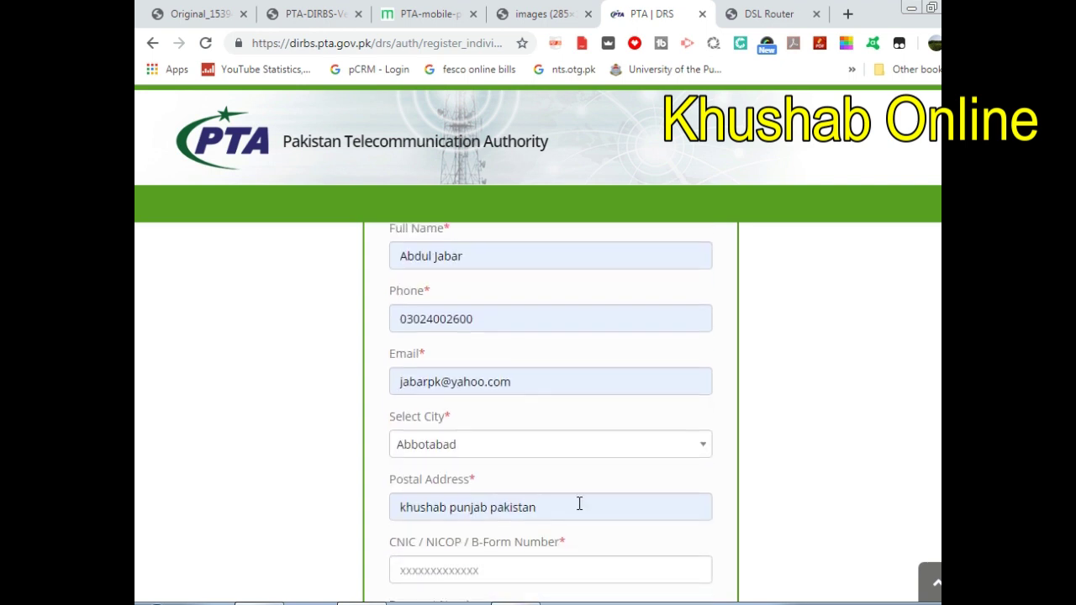
{"action": "left_click", "coordinate": [548, 452]}
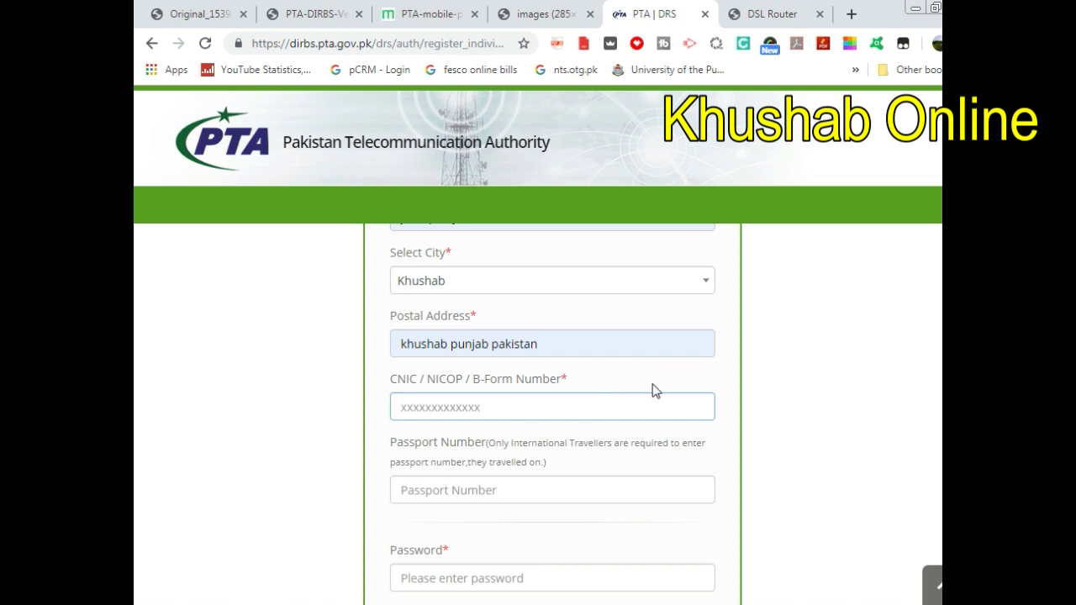
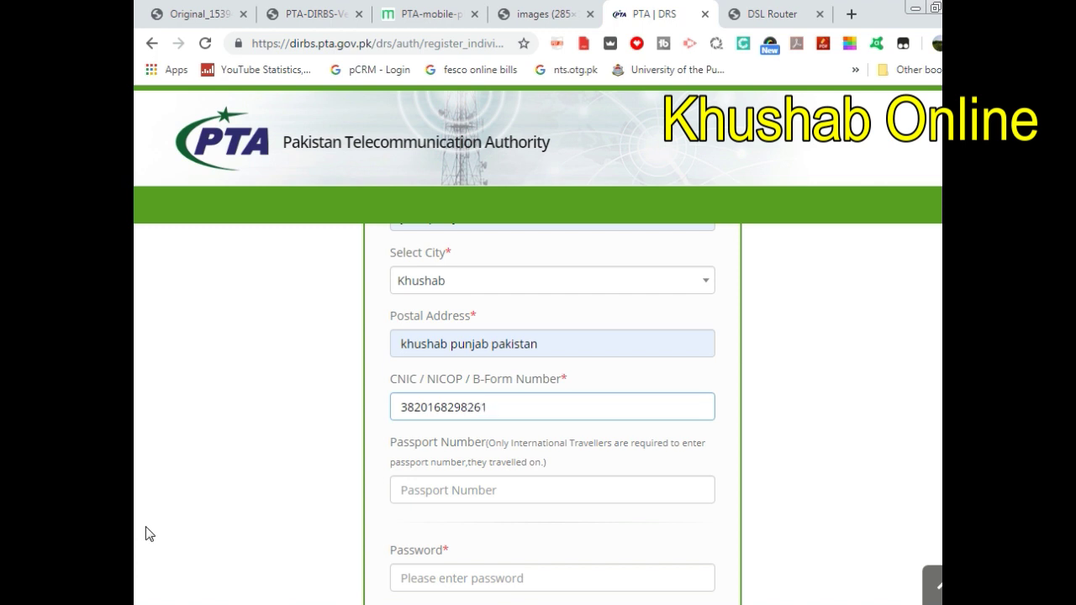
- Enter the applicant's CNIC number on the registration form
{"action": "left_click", "coordinate": [581, 446]}
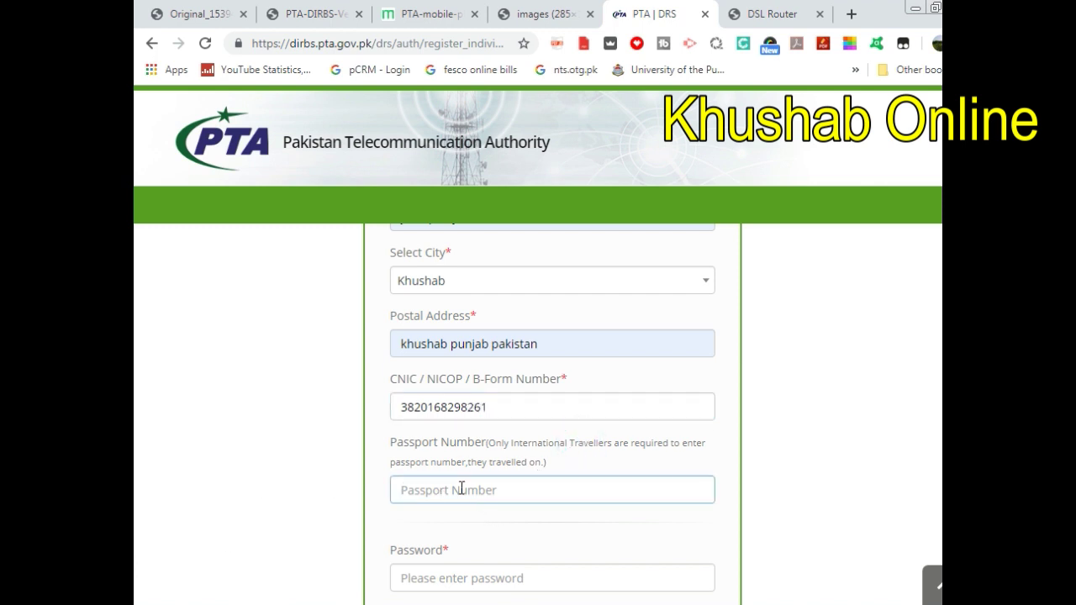
{"action": "scroll", "coordinate": [556, 498], "scroll_direction": "down", "scroll_amount": 3}
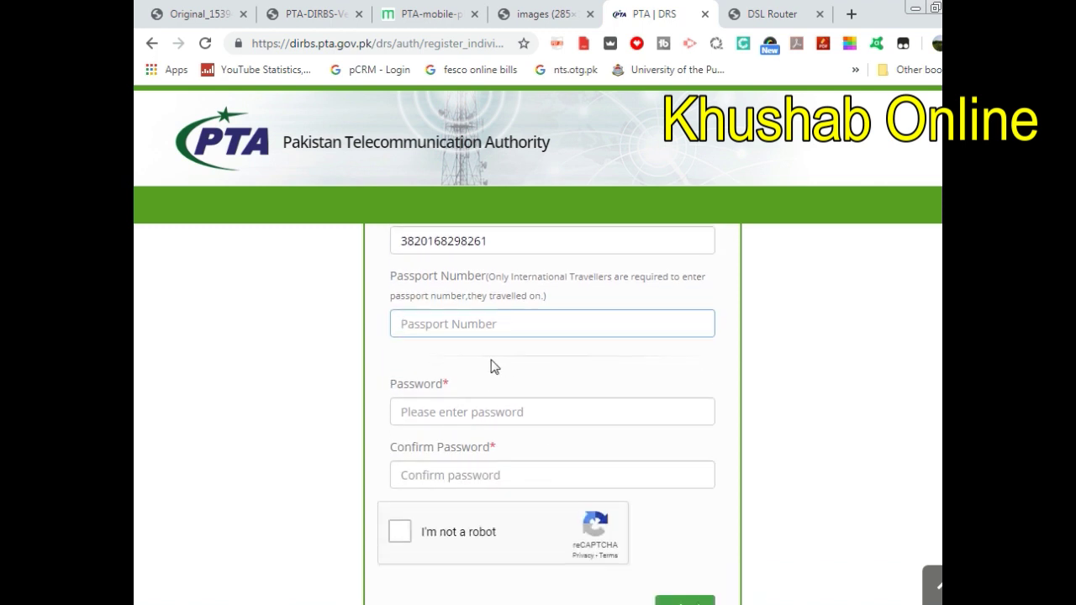
{"action": "scroll", "coordinate": [493, 367], "scroll_direction": "up", "scroll_amount": 1}
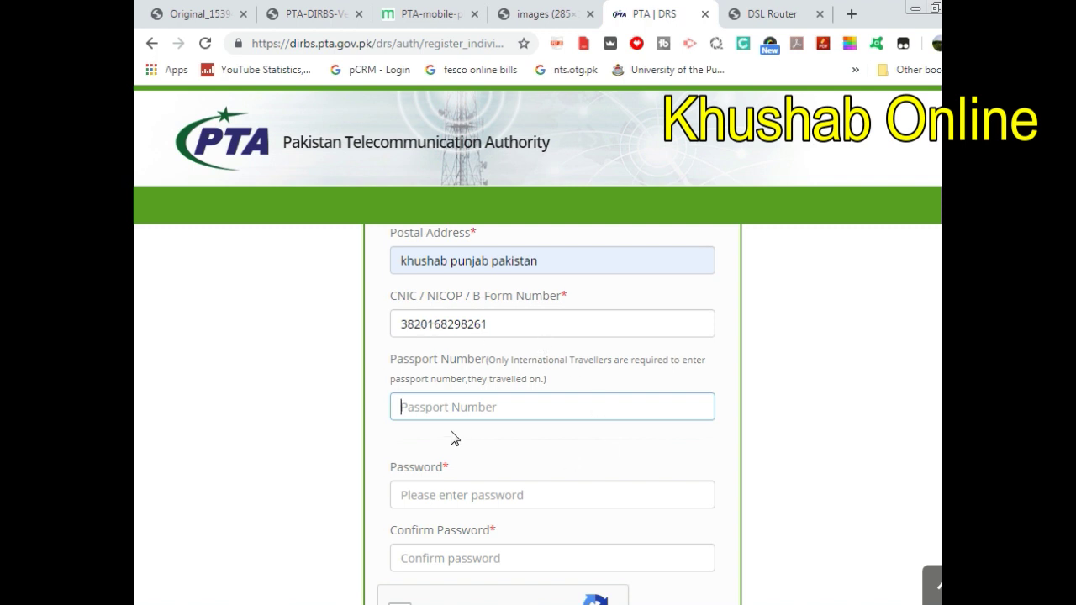
{"action": "scroll", "coordinate": [512, 434], "scroll_direction": "down", "scroll_amount": 1}
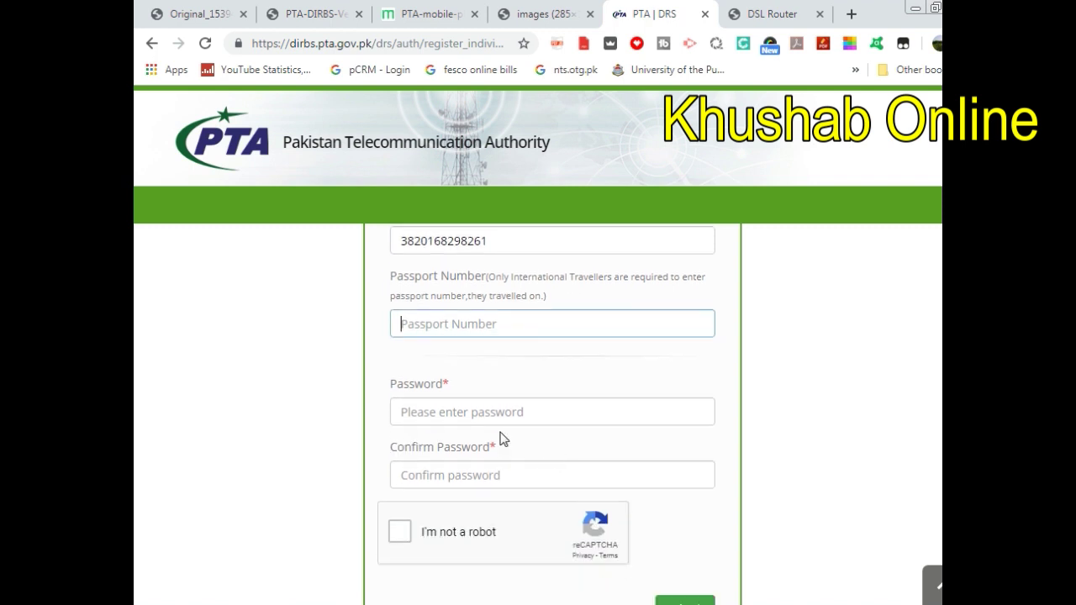
- Enter the account password and its confirmation
{"action": "left_click", "coordinate": [521, 408]}
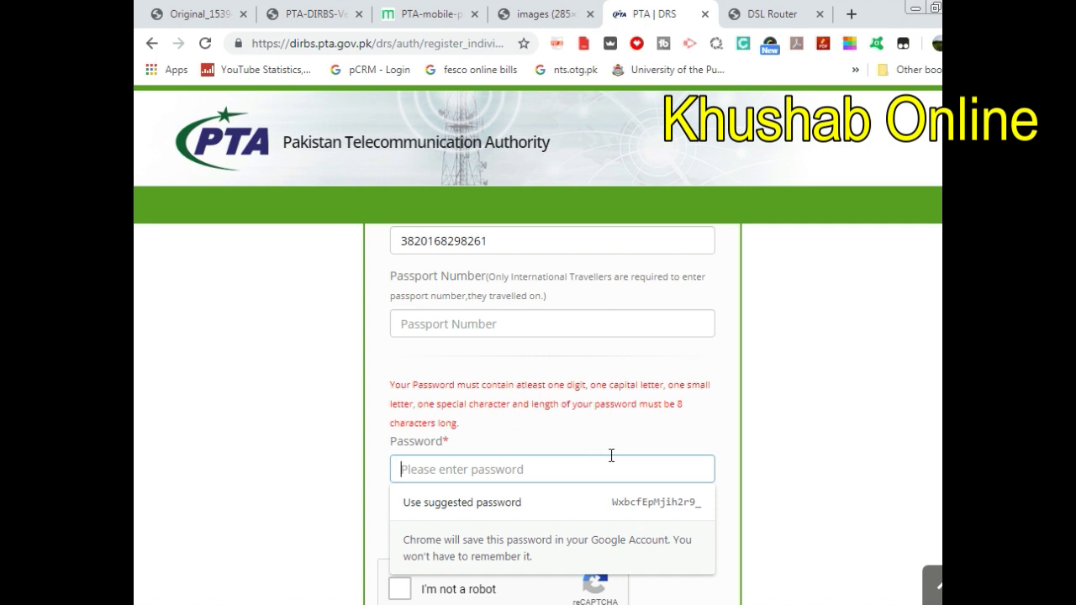
{"action": "type", "text": "•••••"}
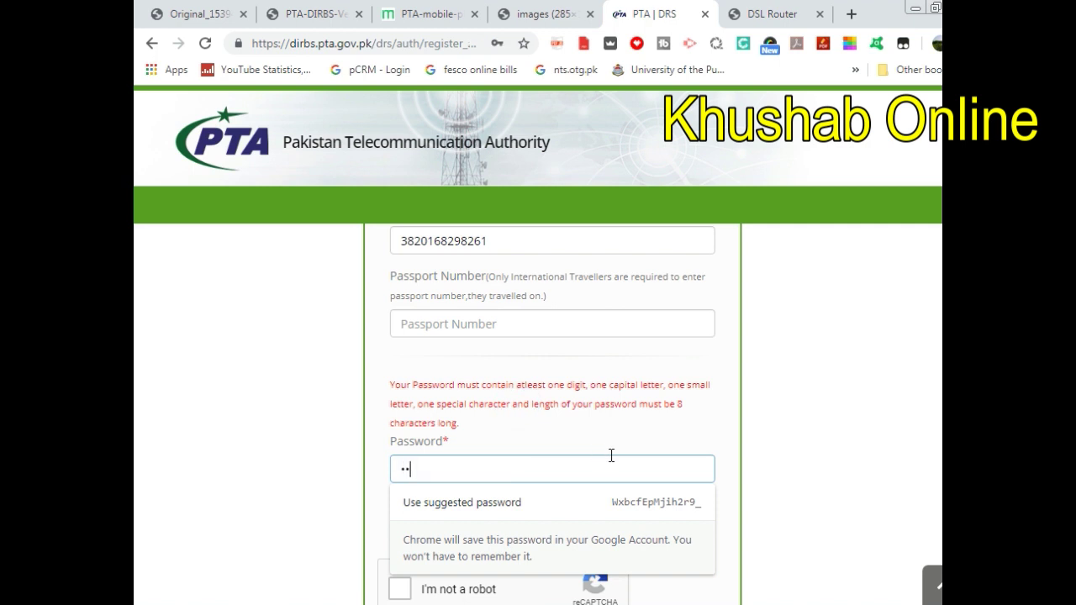
{"action": "type", "text": "•••"}
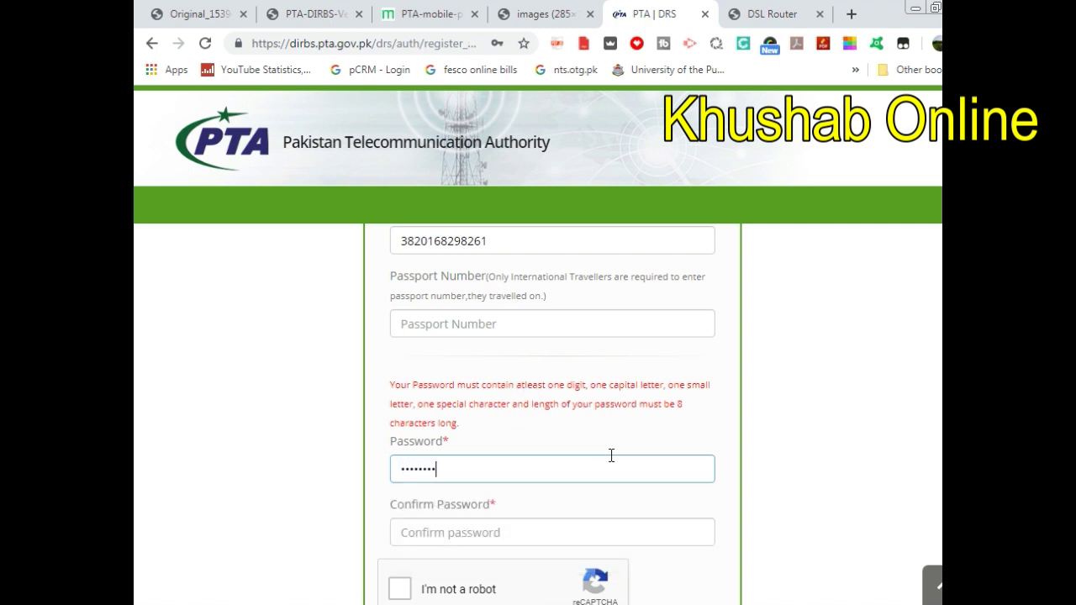
{"action": "left_click", "coordinate": [503, 526]}
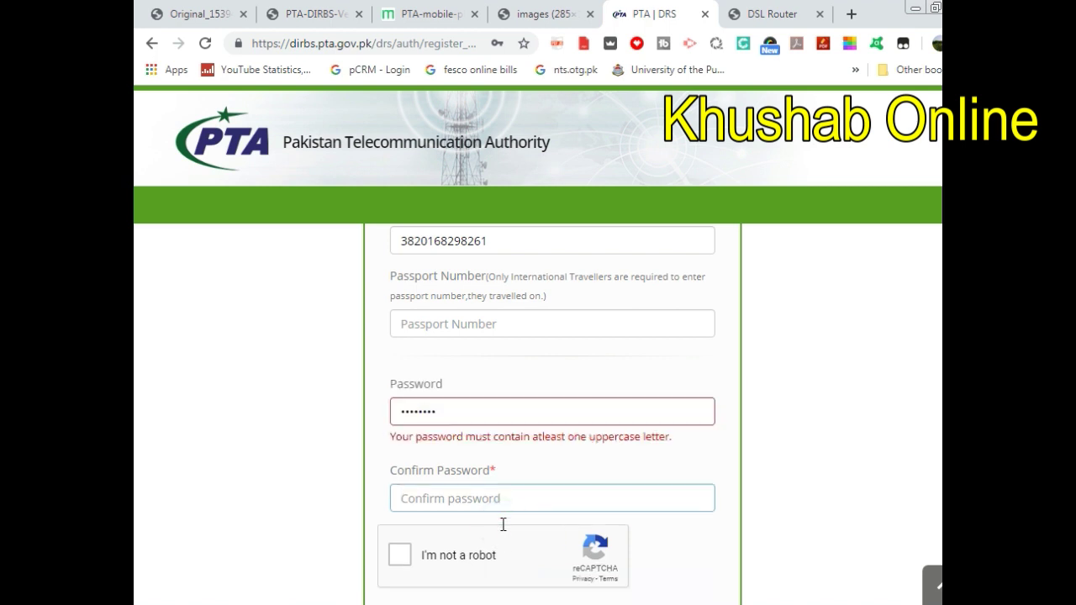
{"action": "type", "text": "••"}
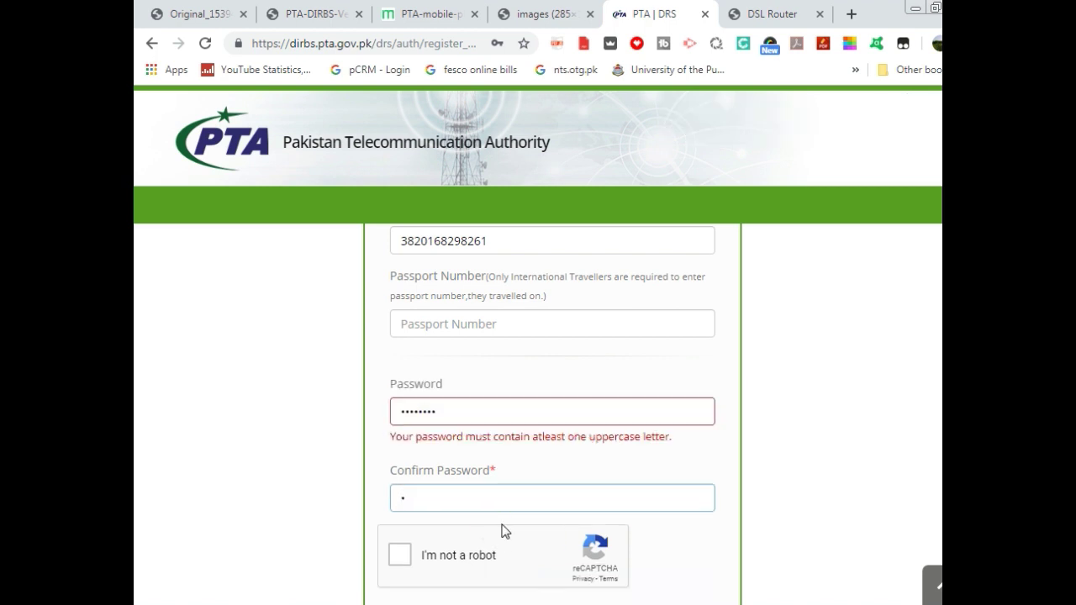
{"action": "type", "text": "••••••••"}
{"action": "left_click", "coordinate": [476, 423]}
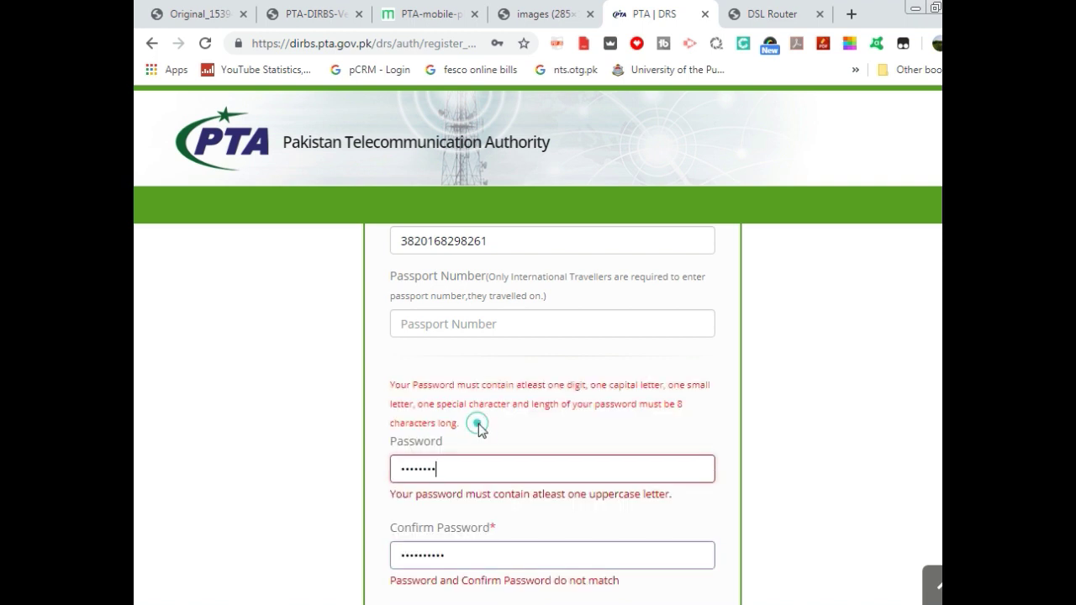
{"action": "type", "text": "••"}
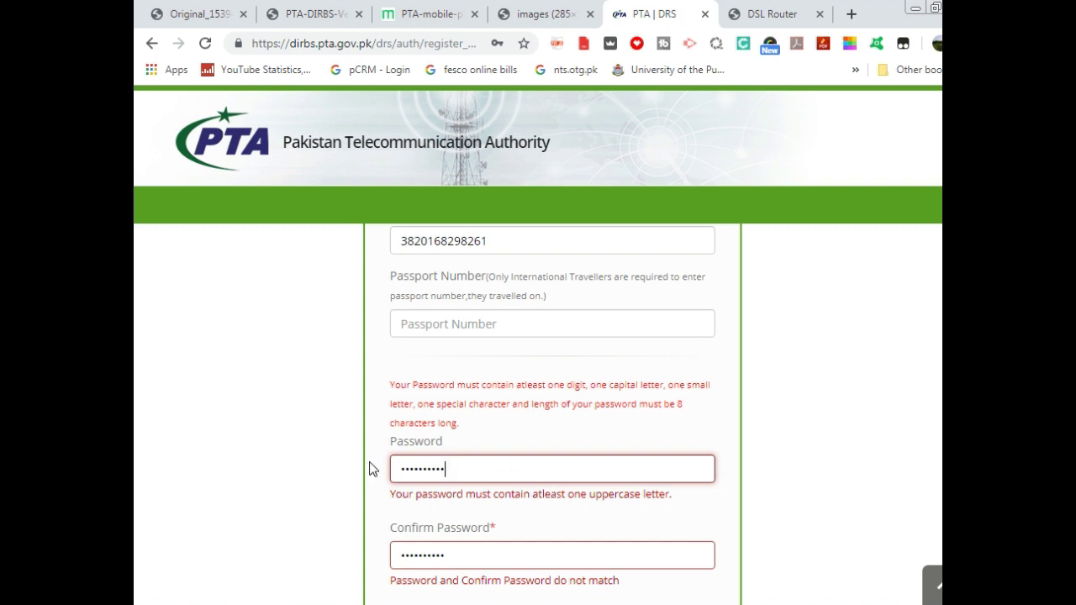
- Correct the first character of the password and confirmation so both match
{"action": "left_click", "coordinate": [404, 471]}
{"action": "key", "text": "Delete"}
{"action": "type", "text": "•"}
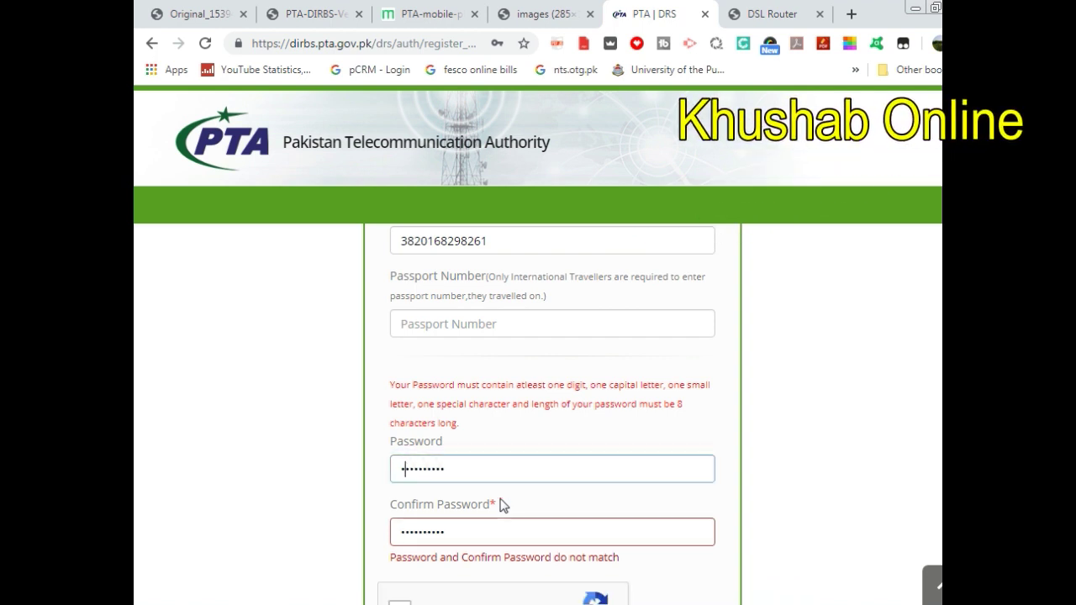
{"action": "left_click", "coordinate": [399, 535]}
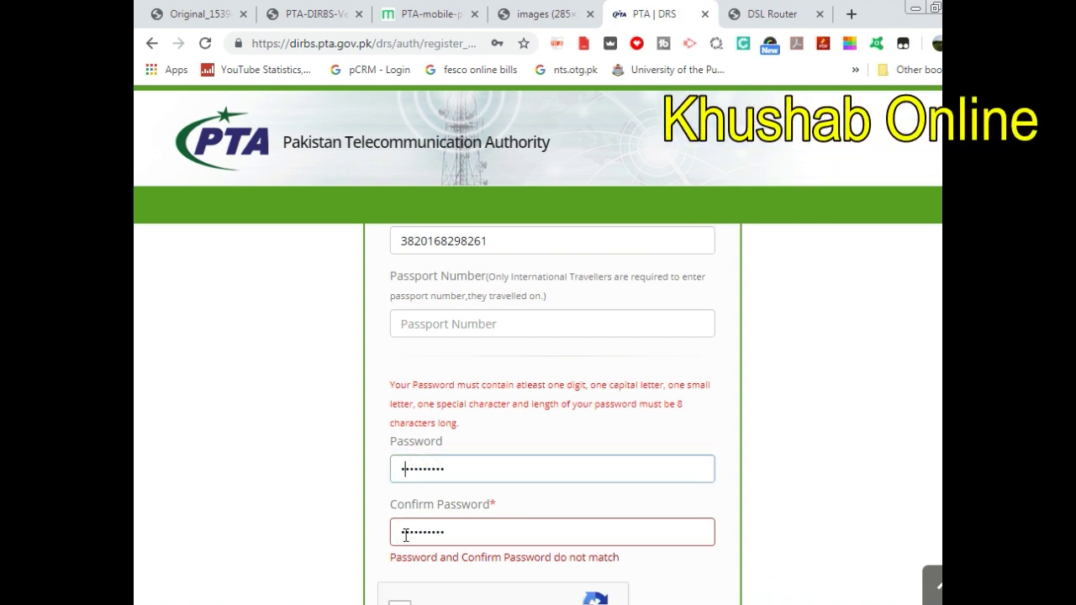
{"action": "key", "text": "Delete"}
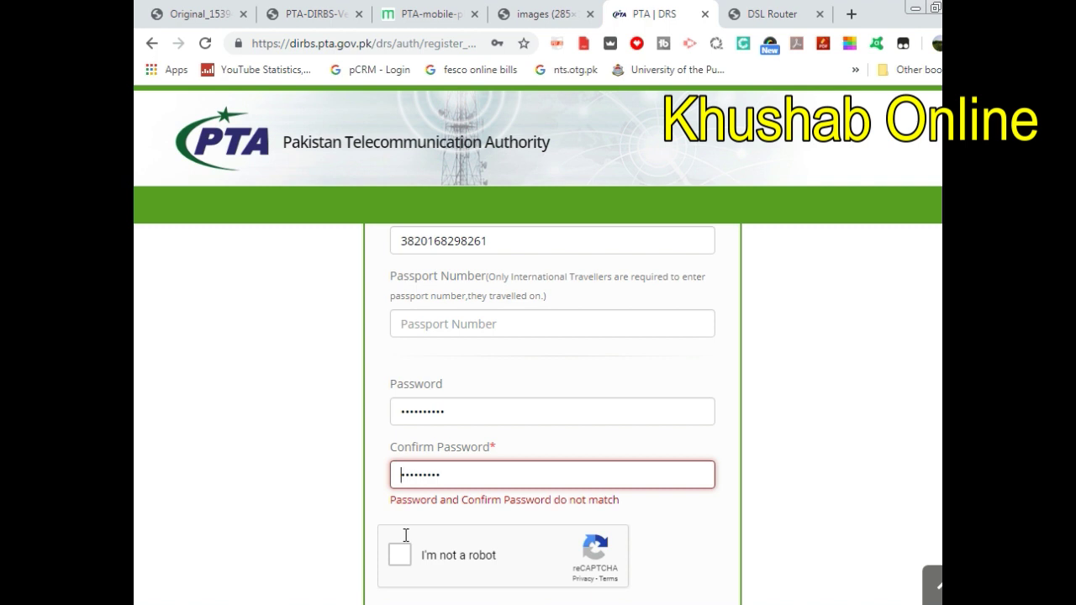
{"action": "type", "text": "•"}
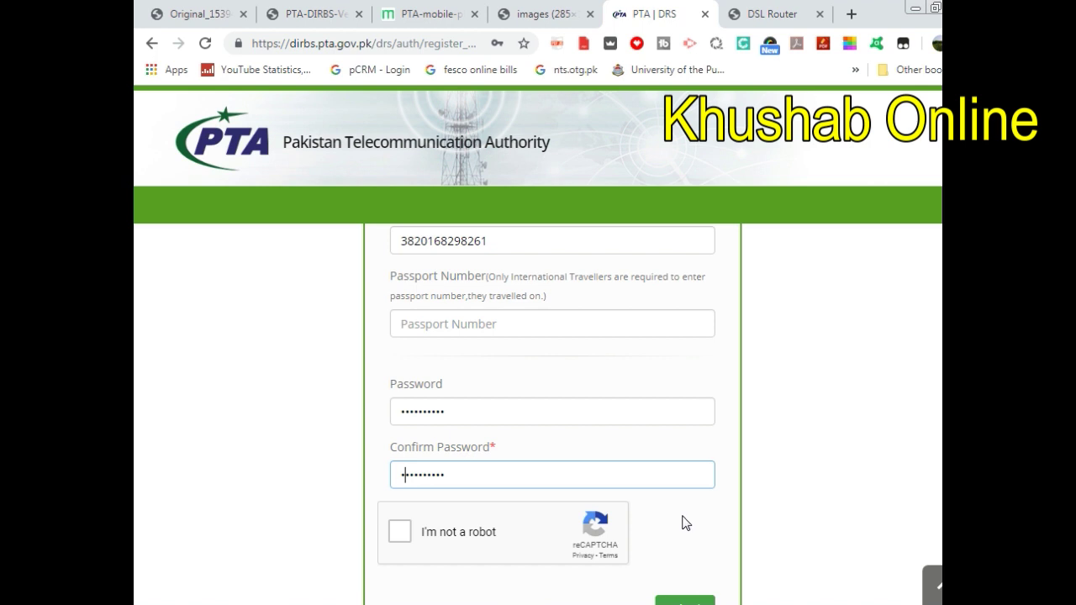
- Pass the reCAPTCHA after dismissing its connection-error alert, then submit the registration
{"action": "left_click", "coordinate": [675, 513]}
{"action": "scroll", "coordinate": [435, 493], "scroll_direction": "down", "scroll_amount": 1}
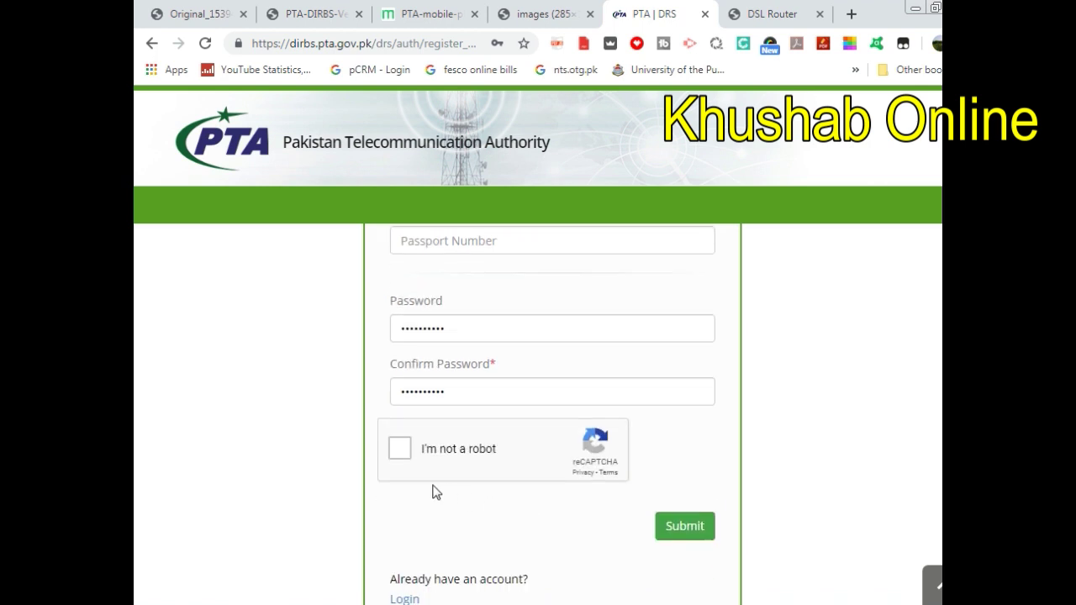
{"action": "left_click", "coordinate": [400, 448]}
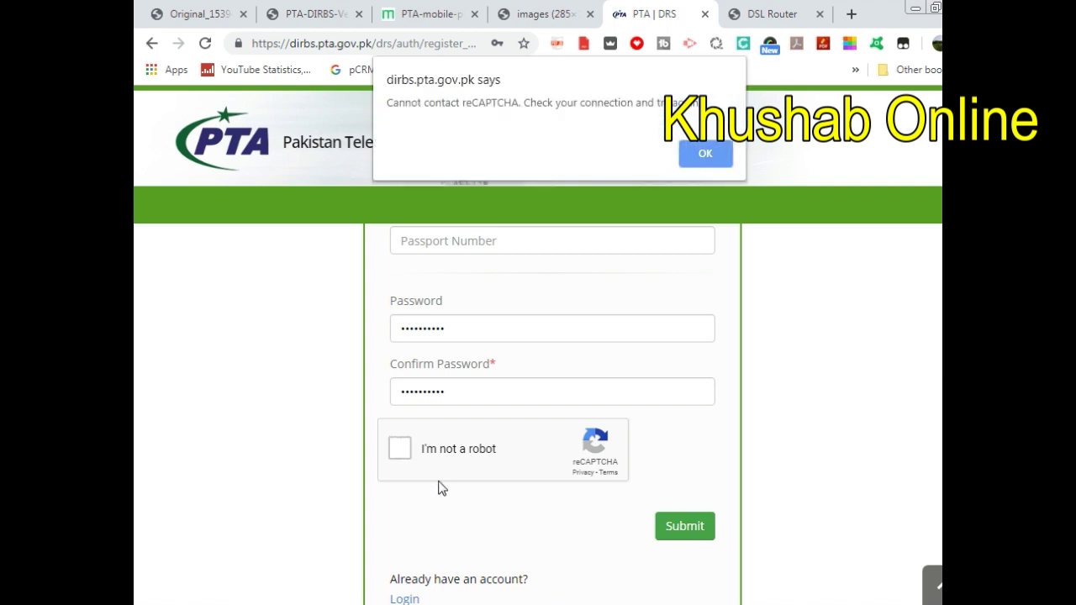
{"action": "left_click", "coordinate": [714, 153]}
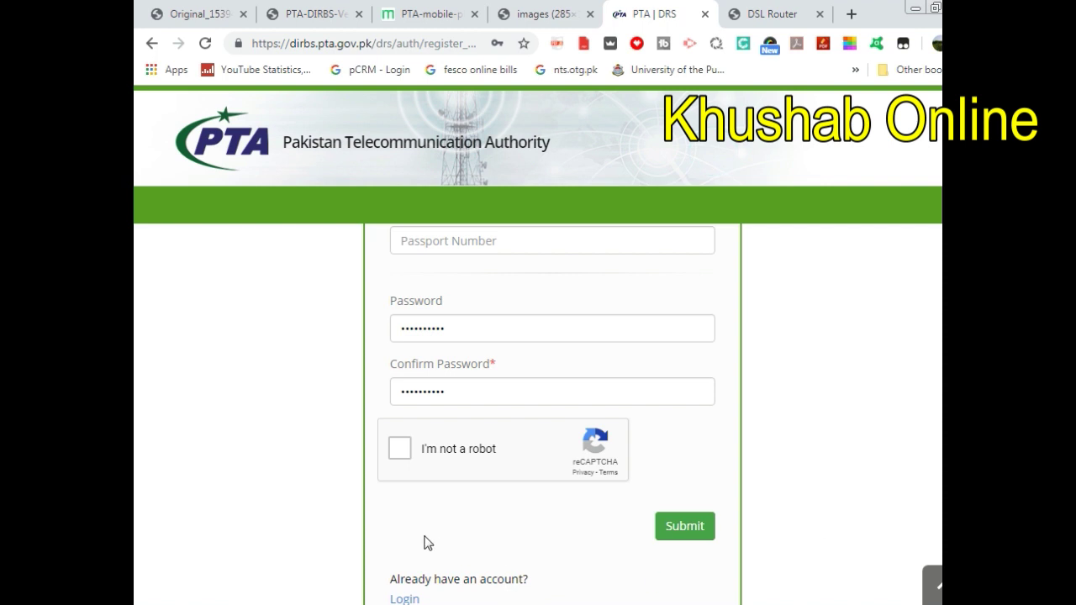
{"action": "left_click", "coordinate": [400, 448]}
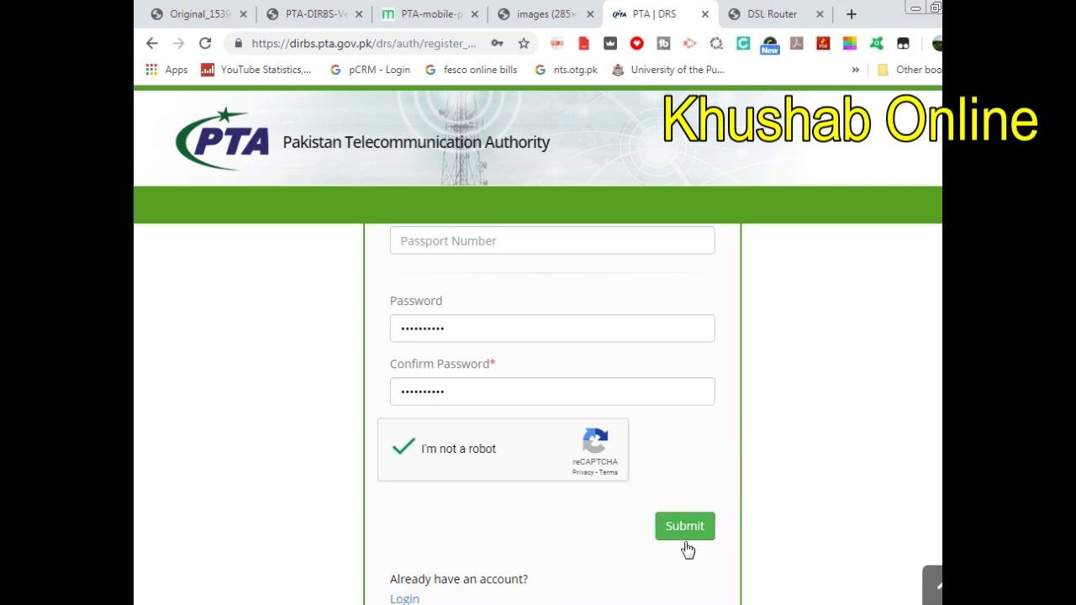
{"action": "scroll", "coordinate": [688, 543], "scroll_direction": "down", "scroll_amount": 1}
{"action": "left_click", "coordinate": [676, 446]}
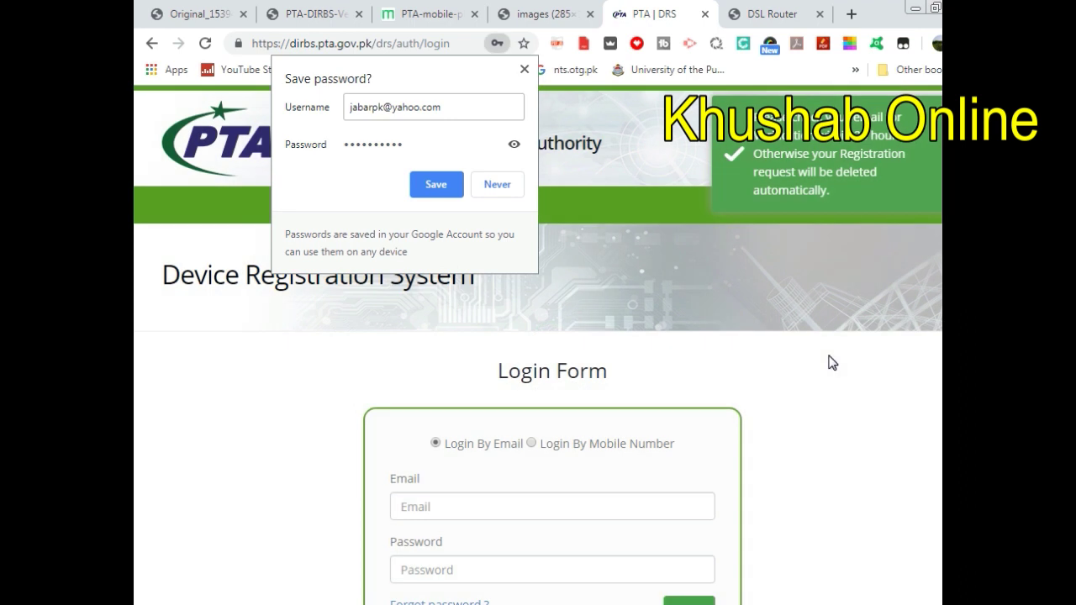
- Save the new login in Chrome and open Yahoo Mail in a new tab
{"action": "left_click", "coordinate": [435, 184]}
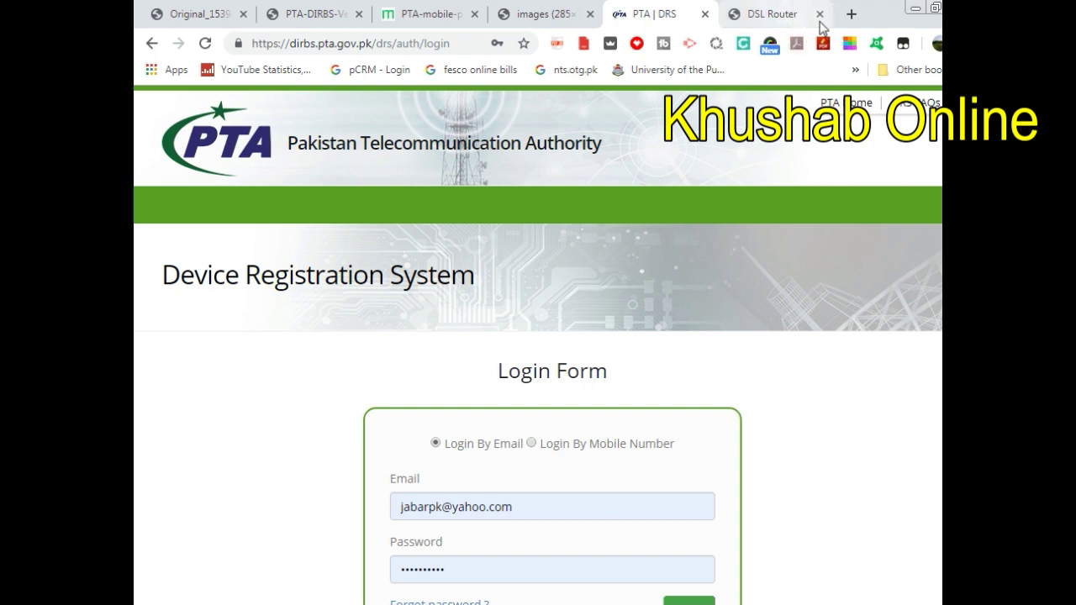
{"action": "left_click", "coordinate": [852, 13]}
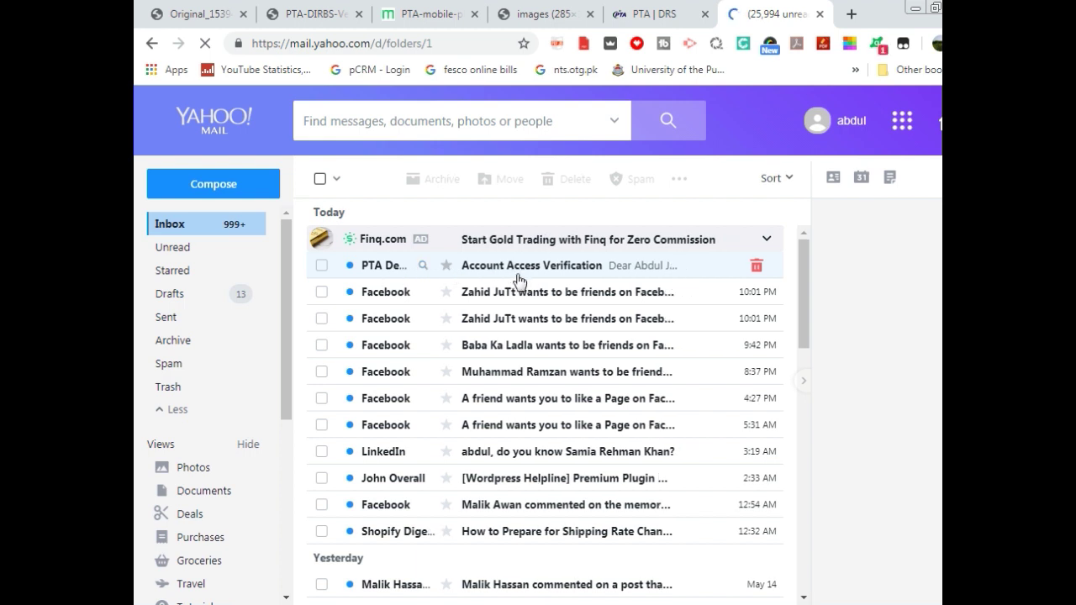
- Open PTA's Account Access Verification email and follow its confirmation link
{"action": "left_click", "coordinate": [569, 266]}
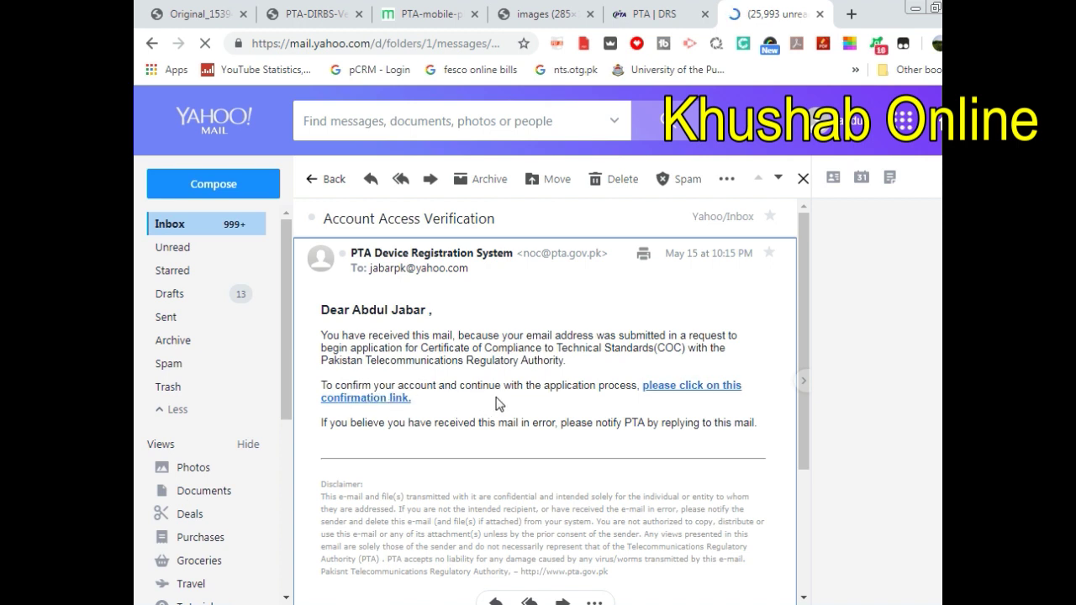
{"action": "left_click", "coordinate": [703, 396]}
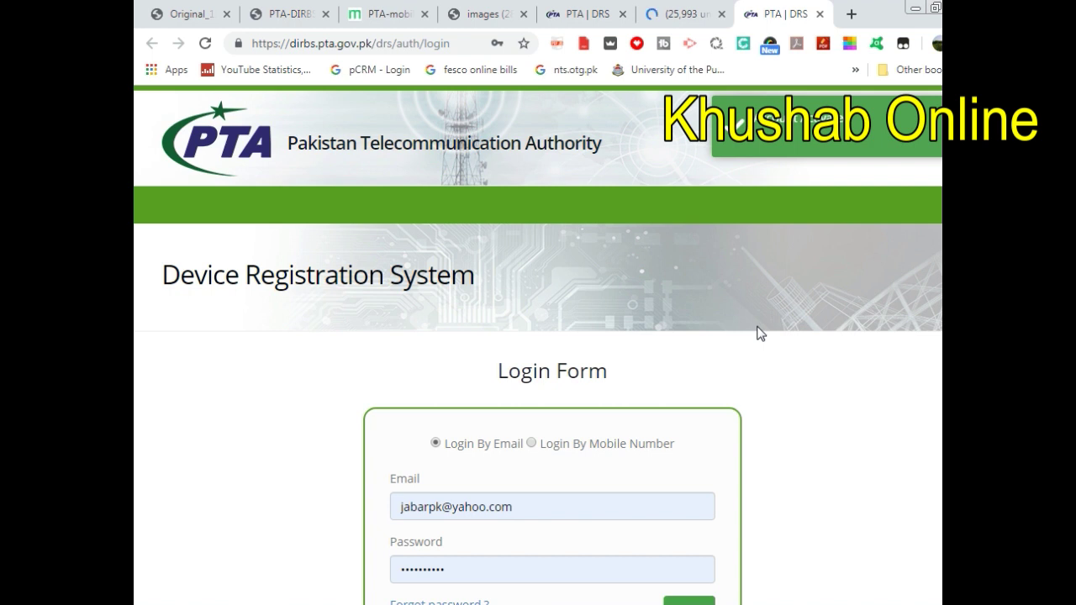
- Log in from the Login Form using the autofilled email and password
{"action": "scroll", "coordinate": [760, 334], "scroll_direction": "down", "scroll_amount": 2}
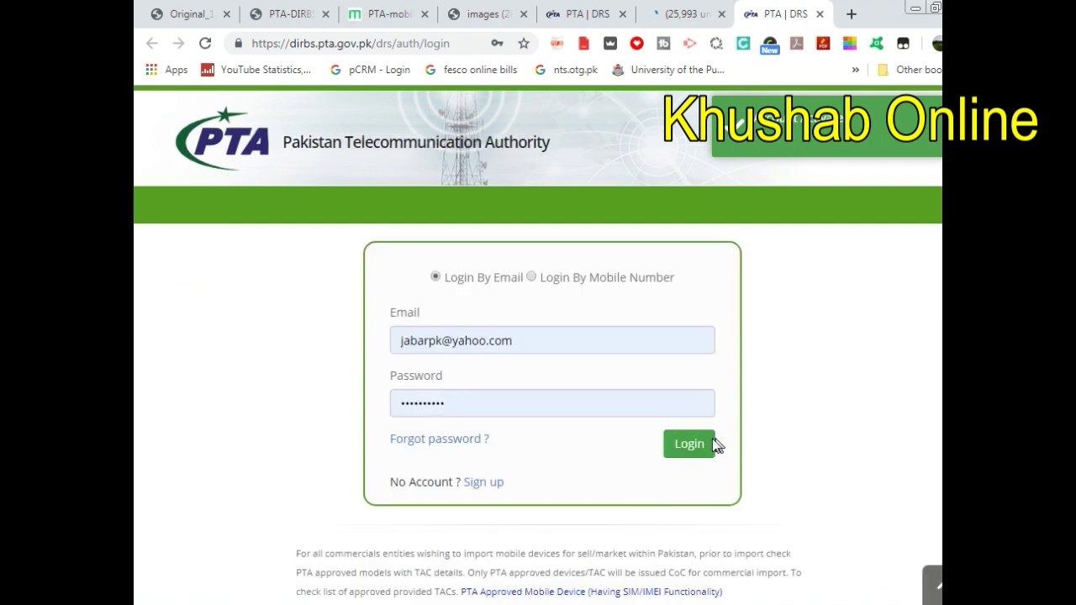
{"action": "left_click", "coordinate": [681, 449]}
{"action": "left_click", "coordinate": [685, 444]}
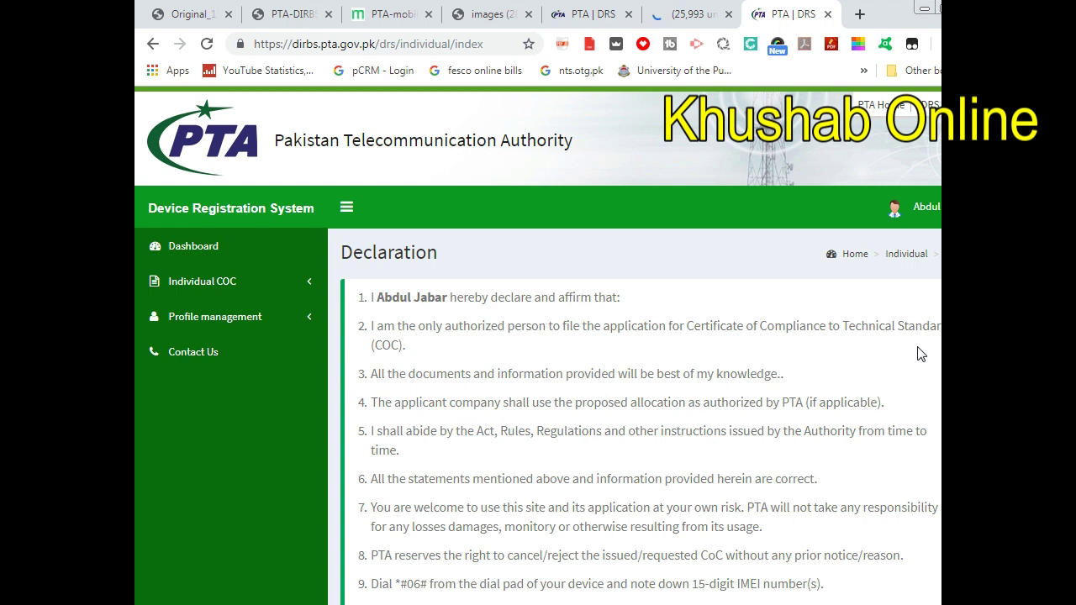
- Choose 'Click Here to Register Your Device' at the bottom of the Declaration
{"action": "scroll", "coordinate": [921, 354], "scroll_direction": "down", "scroll_amount": 2}
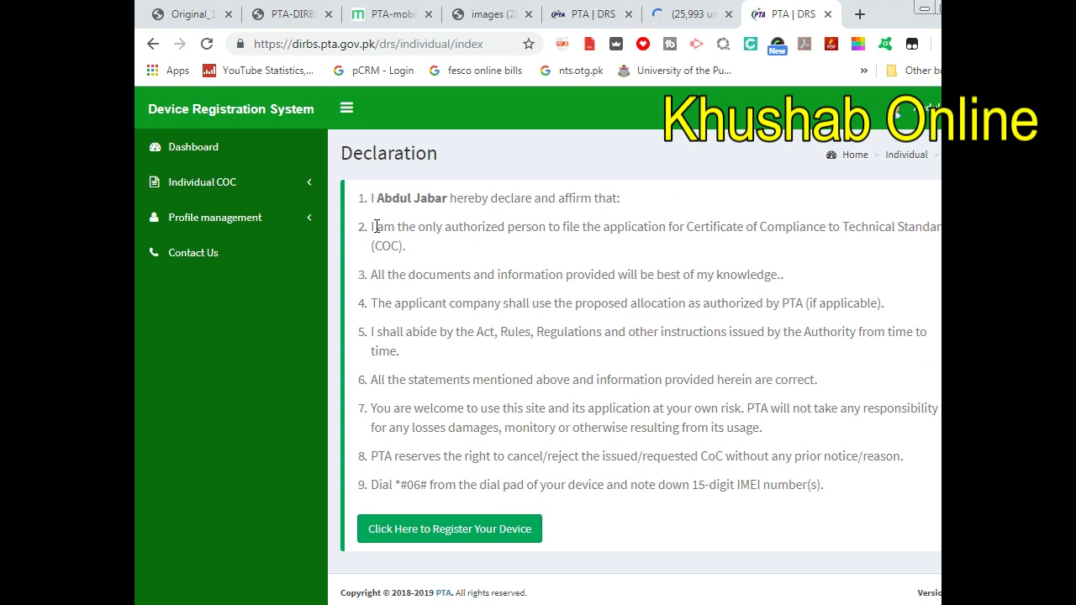
{"action": "scroll", "coordinate": [690, 395], "scroll_direction": "up", "scroll_amount": 2}
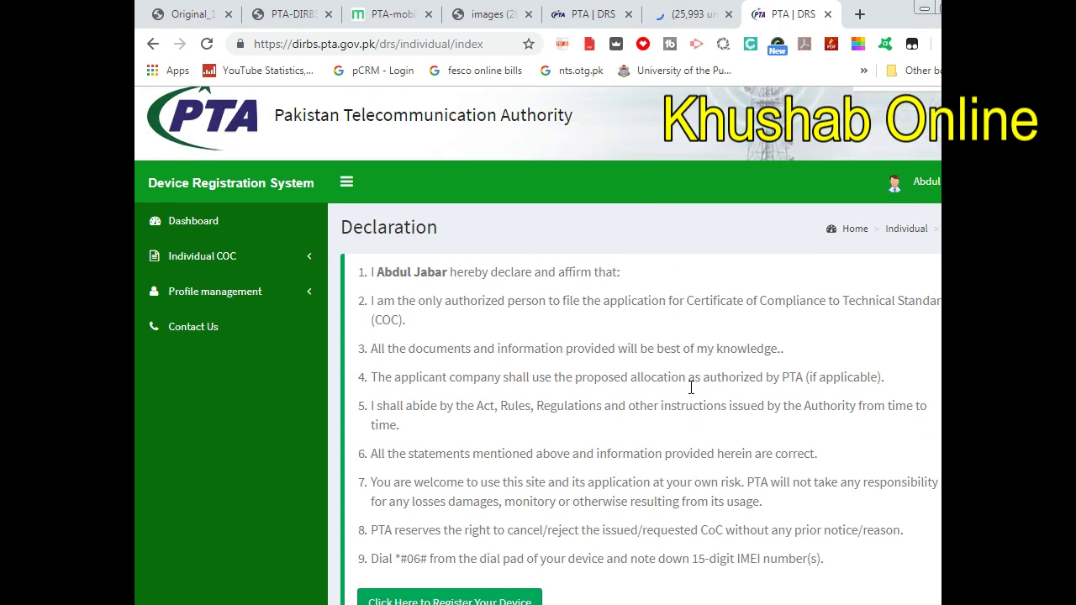
{"action": "scroll", "coordinate": [504, 471], "scroll_direction": "down", "scroll_amount": 2}
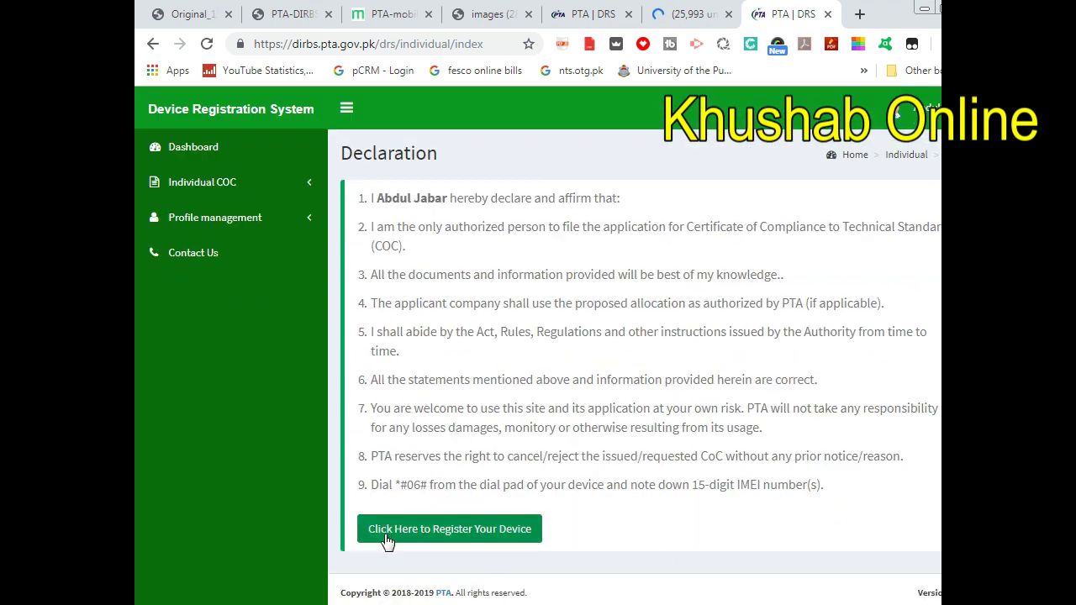
{"action": "left_click", "coordinate": [481, 531]}
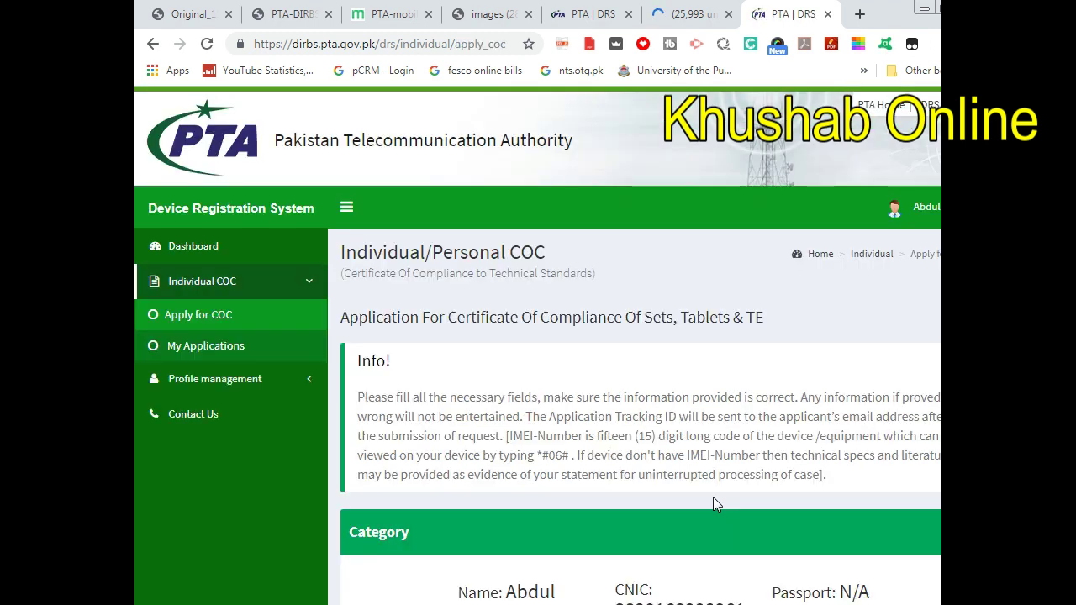
- Scroll through the Apply for COC form to review the Category details and Important Message
{"action": "scroll", "coordinate": [714, 498], "scroll_direction": "down", "scroll_amount": 1}
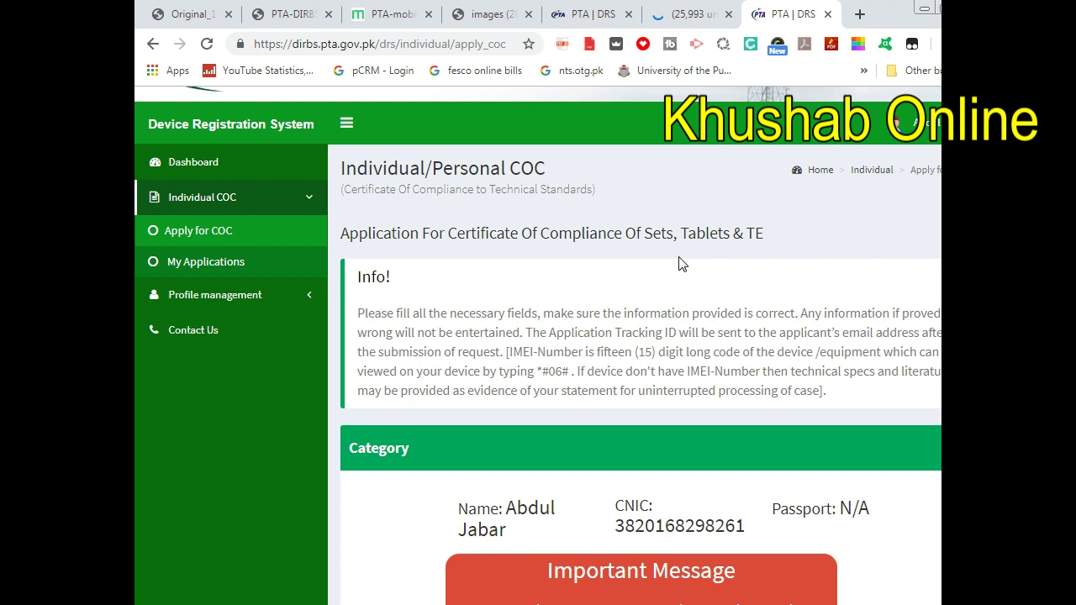
{"action": "scroll", "coordinate": [682, 264], "scroll_direction": "down", "scroll_amount": 2}
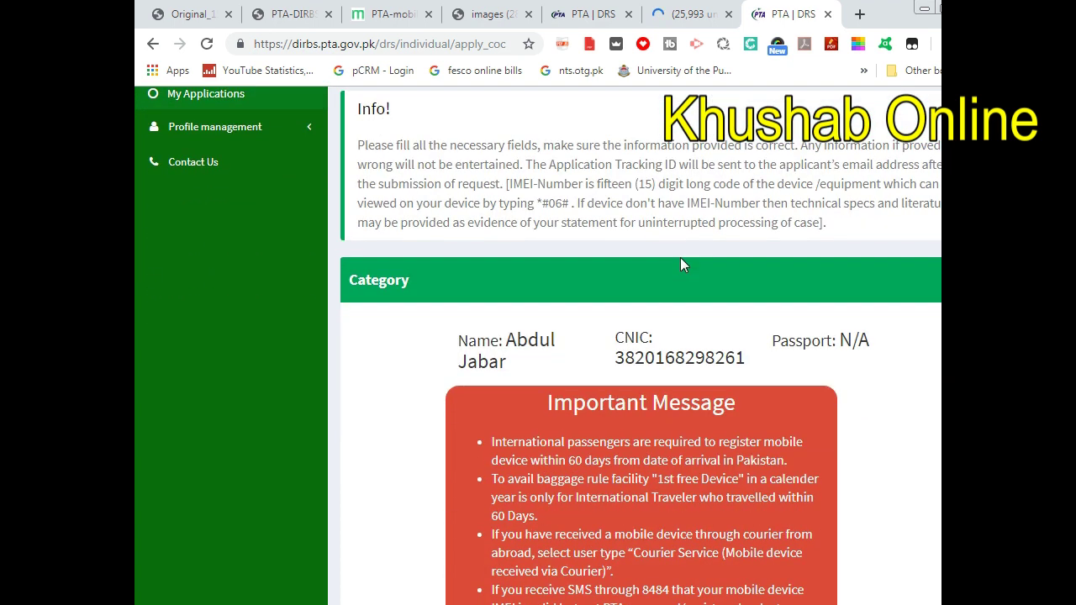
{"action": "scroll", "coordinate": [681, 264], "scroll_direction": "down", "scroll_amount": 1}
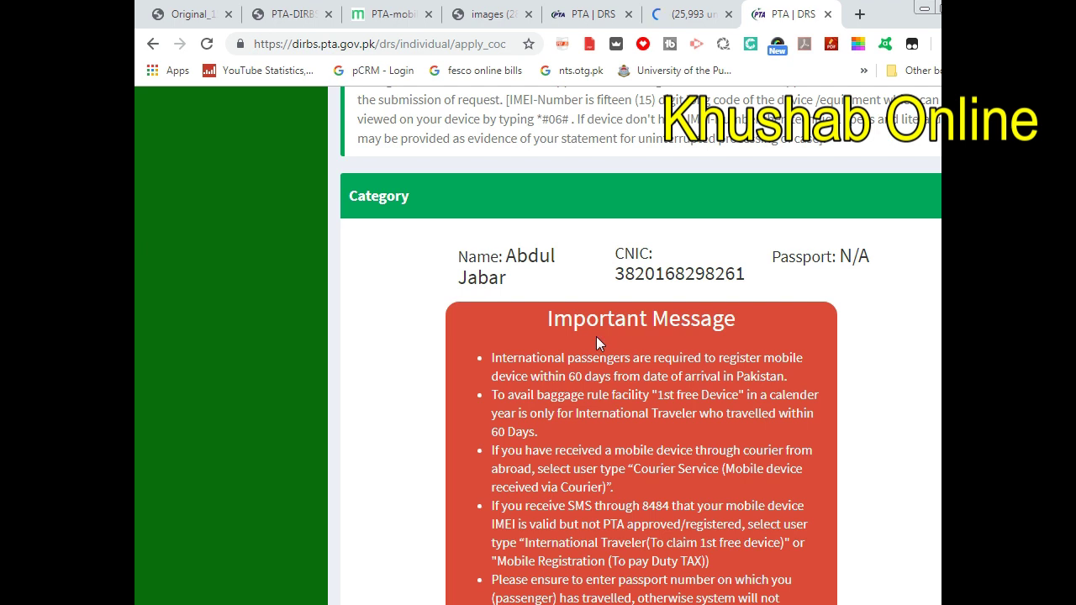
{"action": "scroll", "coordinate": [528, 500], "scroll_direction": "down", "scroll_amount": 2}
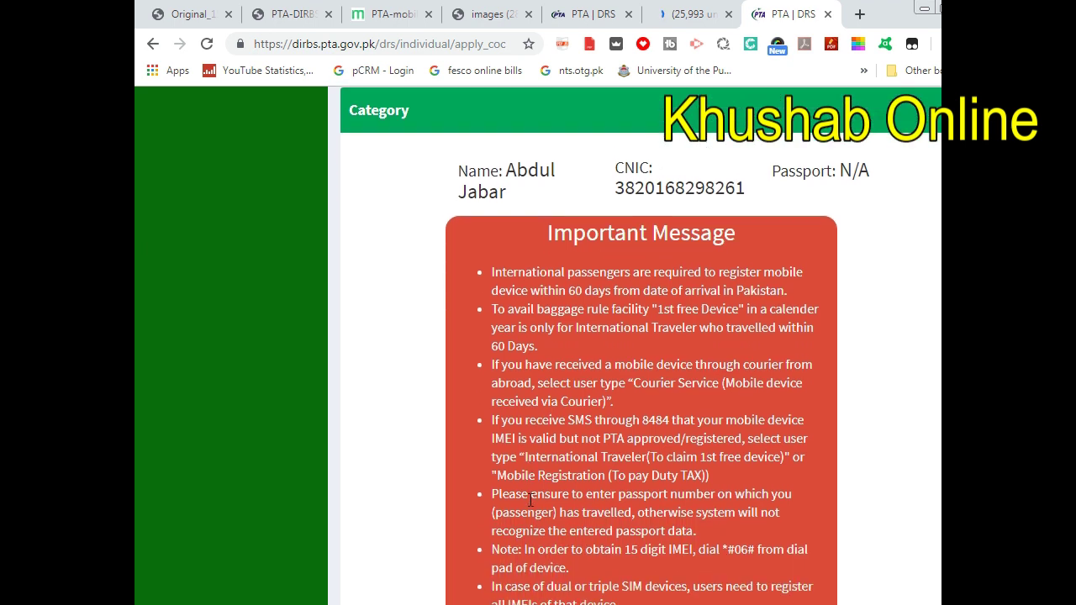